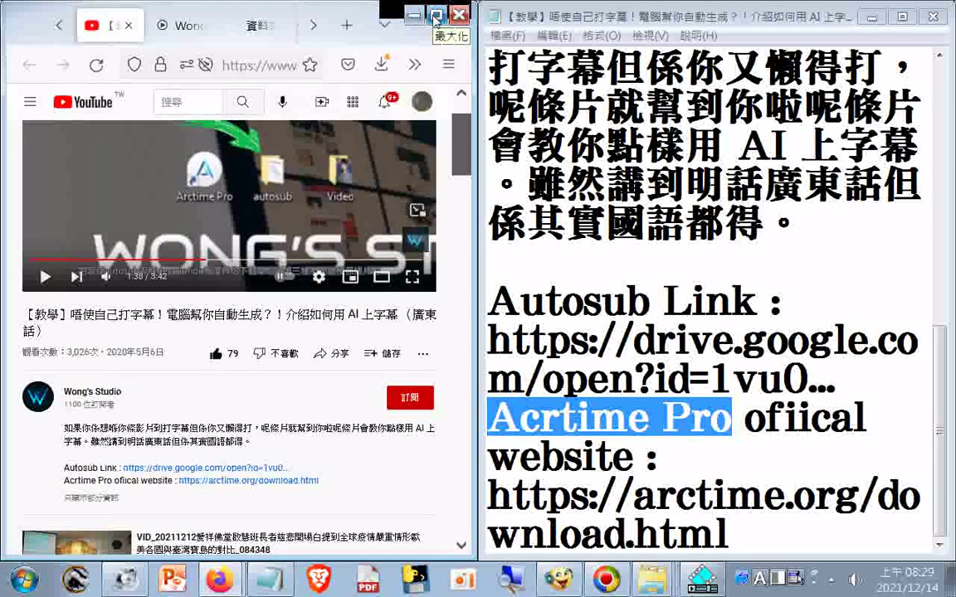
# Step: Highlight the names Autosub and Acrtime Pro in the video description notes to read which tools are needed
pyautogui.moveTo(489, 302); pyautogui.dragTo(650, 305)
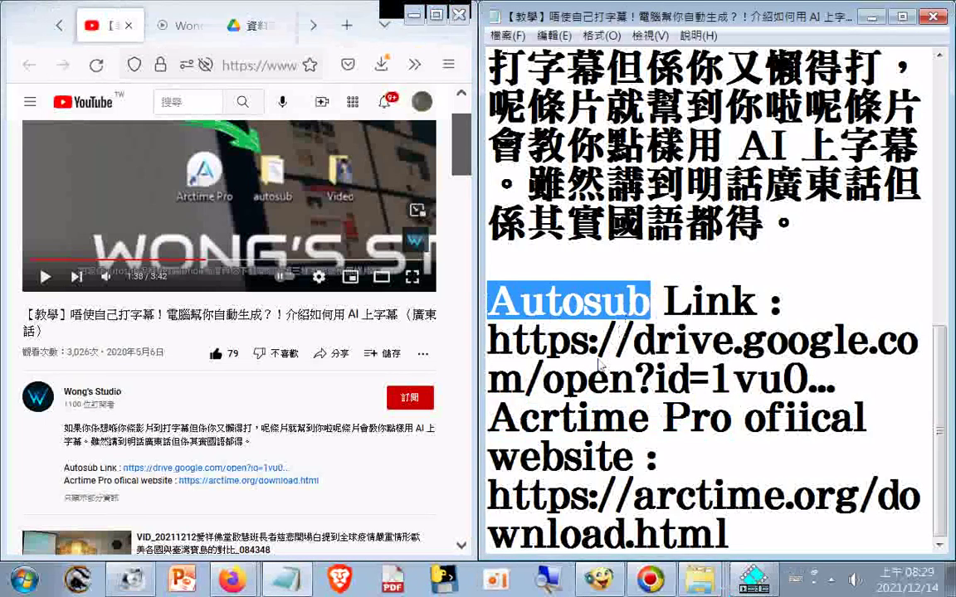
pyautogui.moveTo(488, 419); pyautogui.dragTo(738, 427)
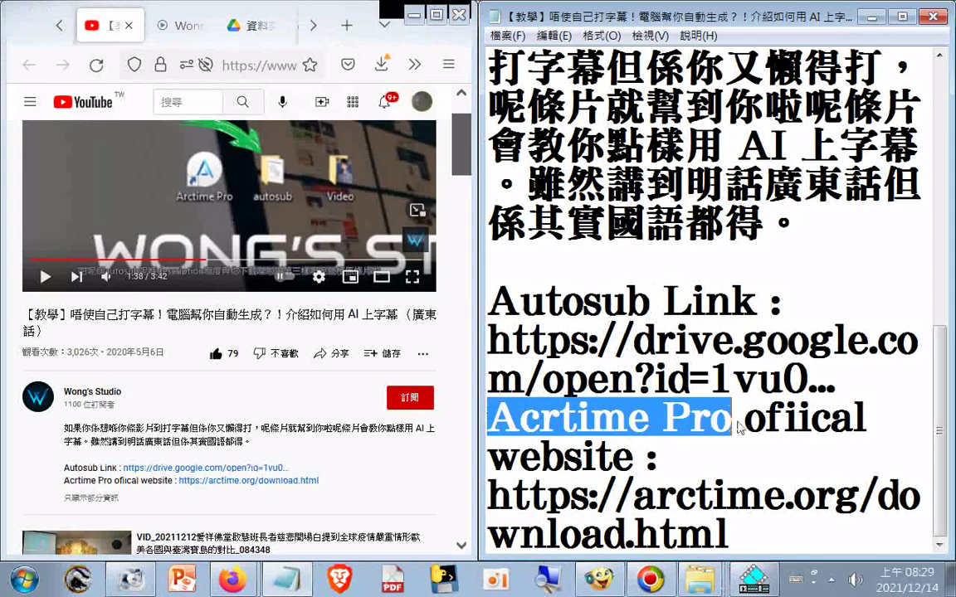
pyautogui.scroll(2, 737, 427)
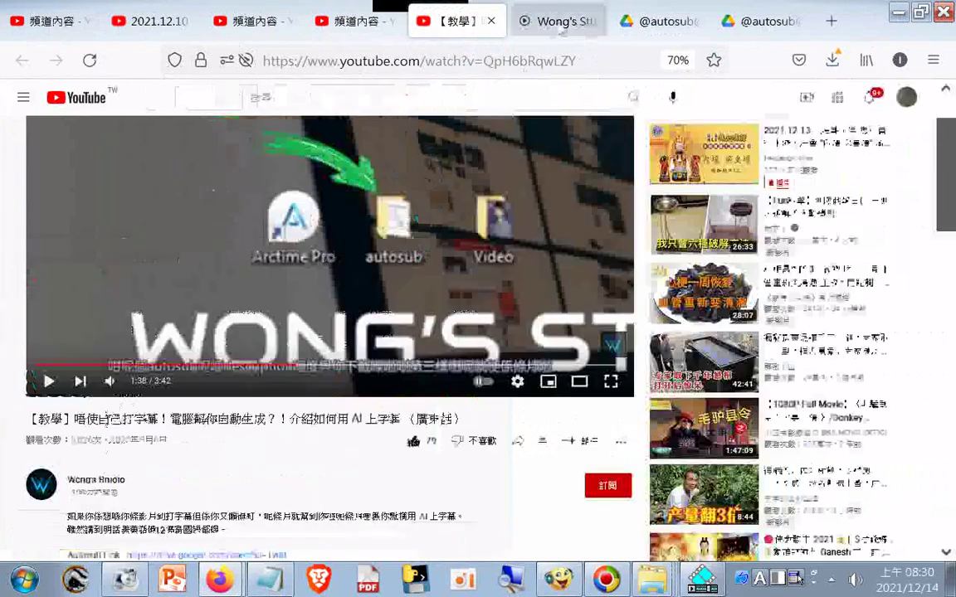
pyautogui.click(658, 24)
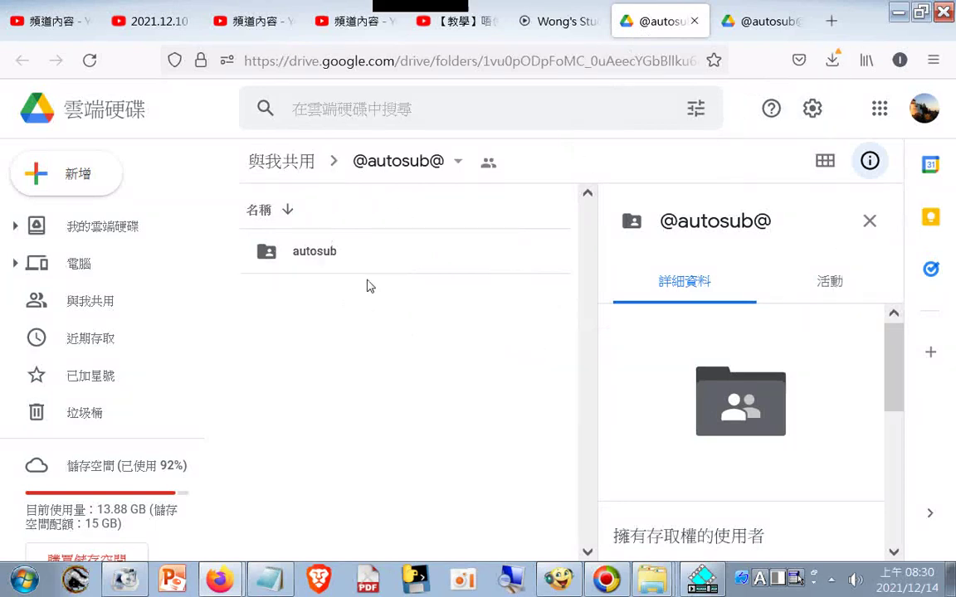
pyautogui.rightClick(325, 471)
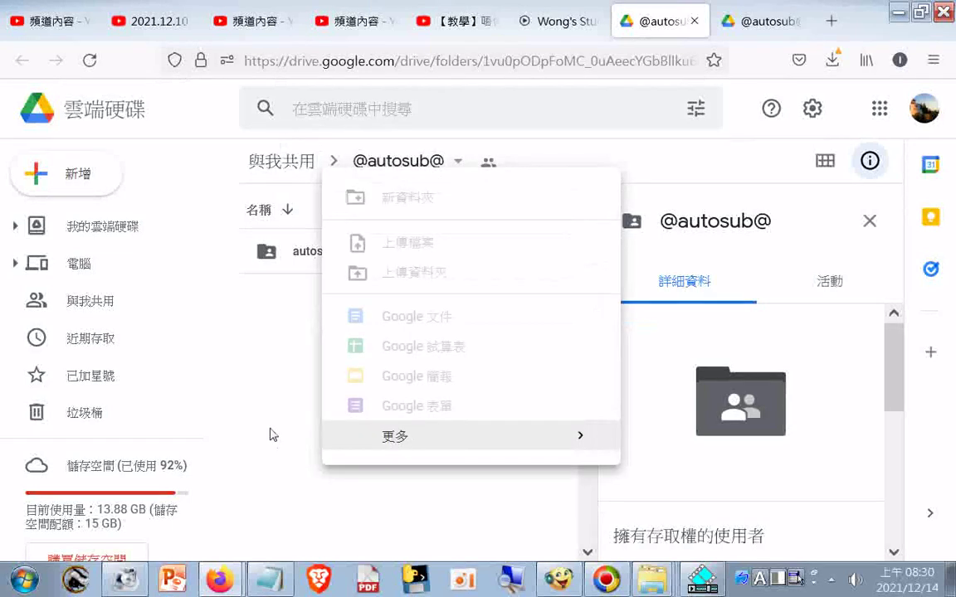
pyautogui.click(275, 378)
pyautogui.click(315, 253)
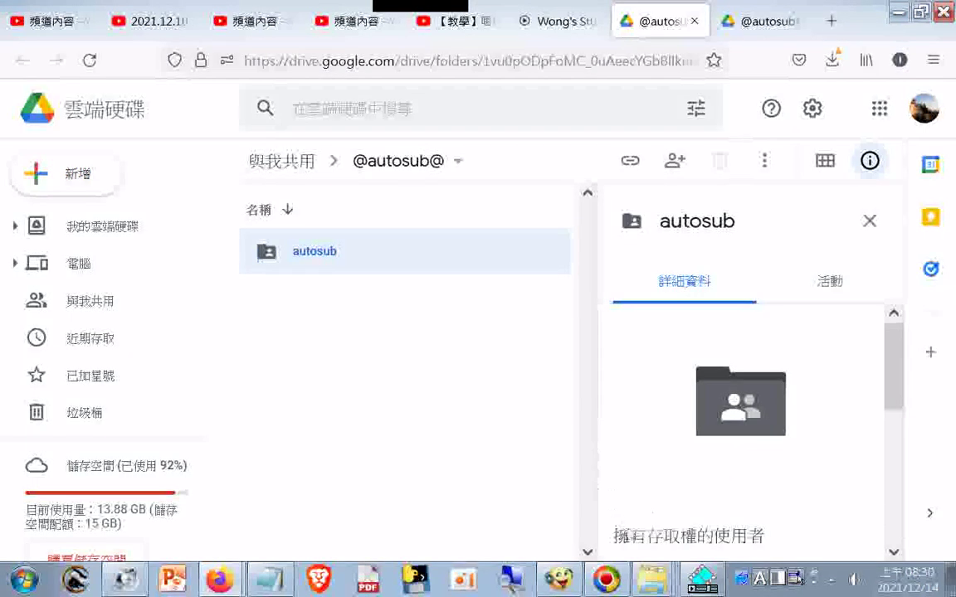
pyautogui.scroll(-2, 705, 498)
pyautogui.scroll(-2, 728, 516)
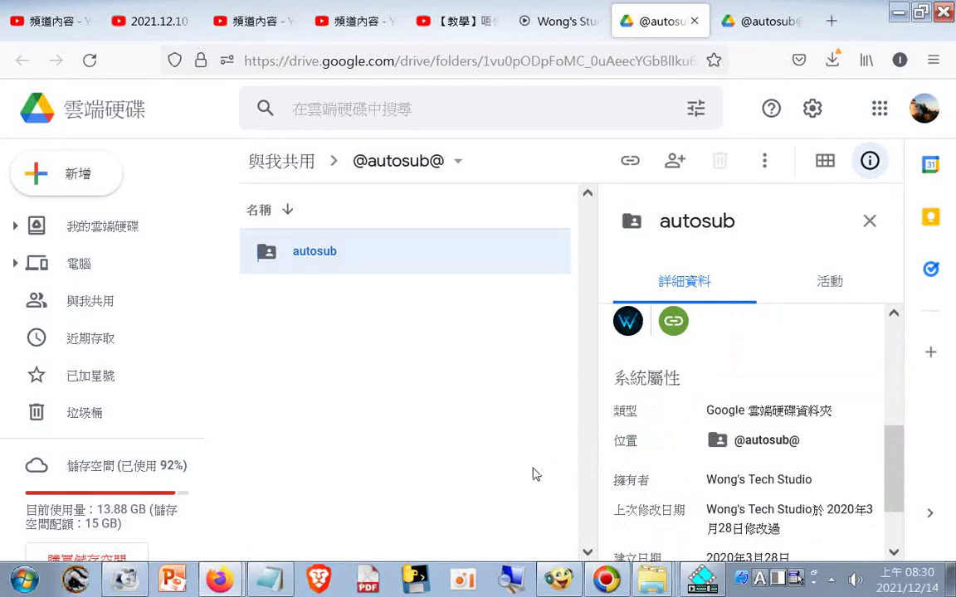
pyautogui.scroll(5, 780, 331)
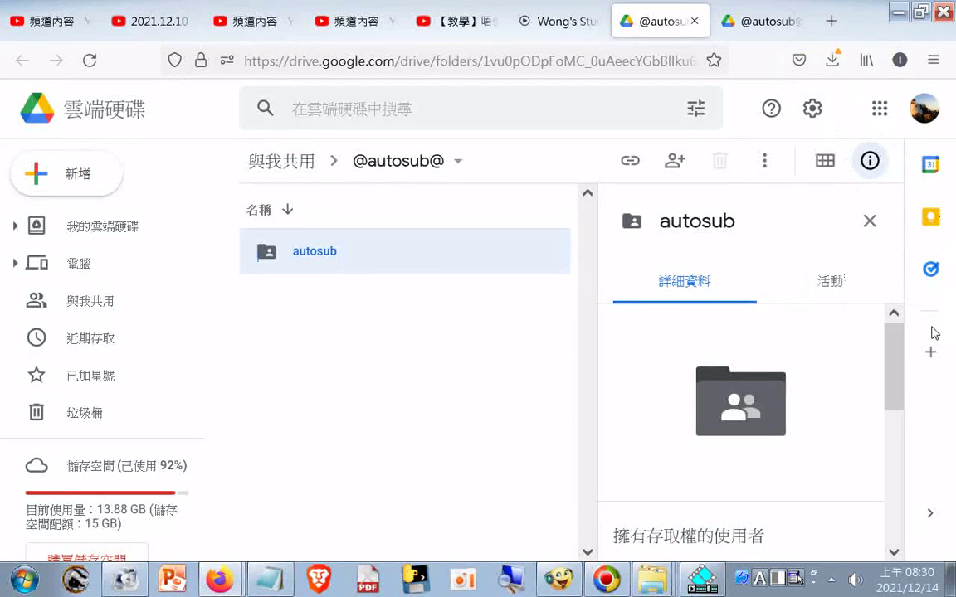
# Step: Open the autosub folder and download its autosub_app subfolder
pyautogui.click(704, 226)
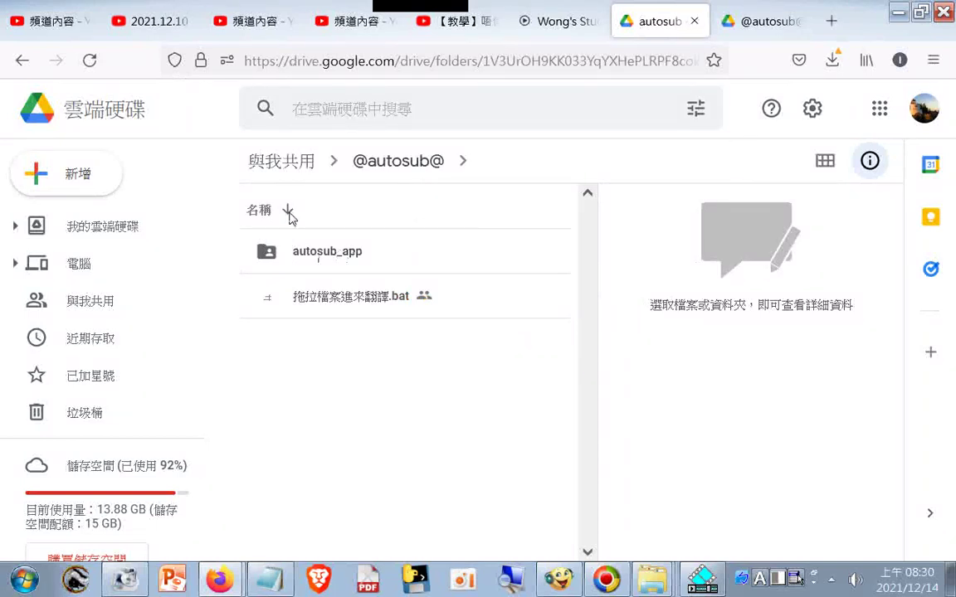
pyautogui.click(312, 268)
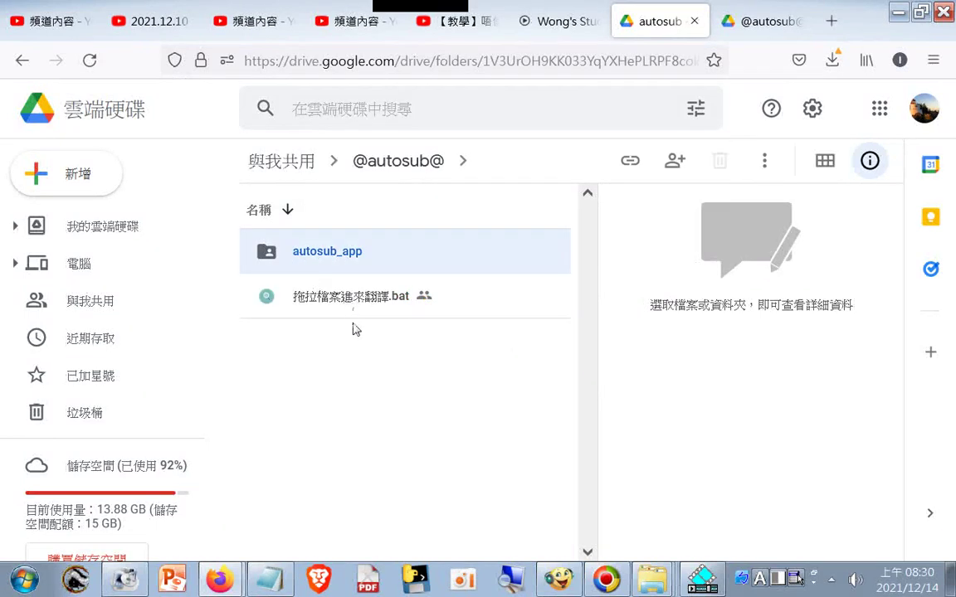
pyautogui.click(324, 259)
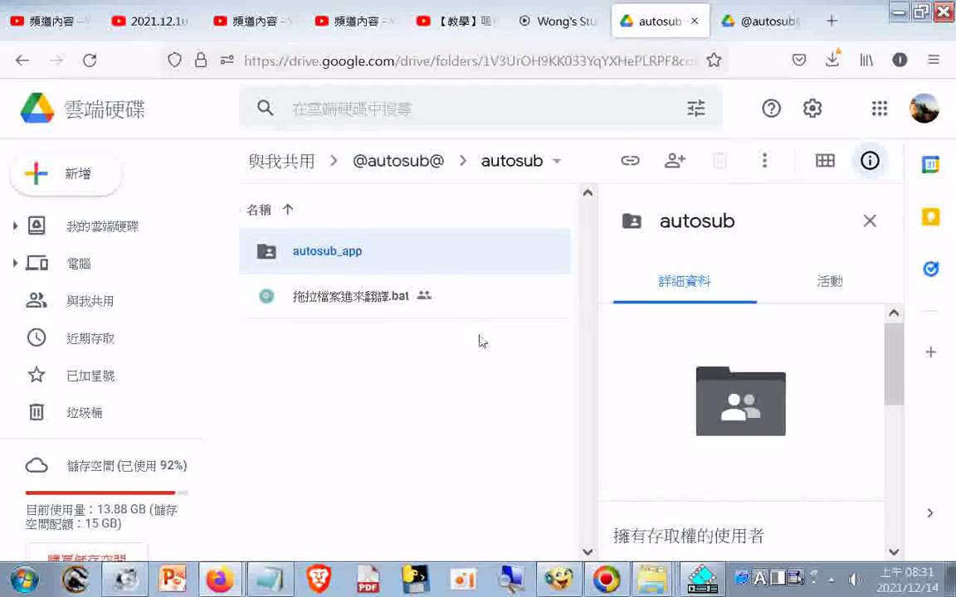
pyautogui.rightClick(331, 251)
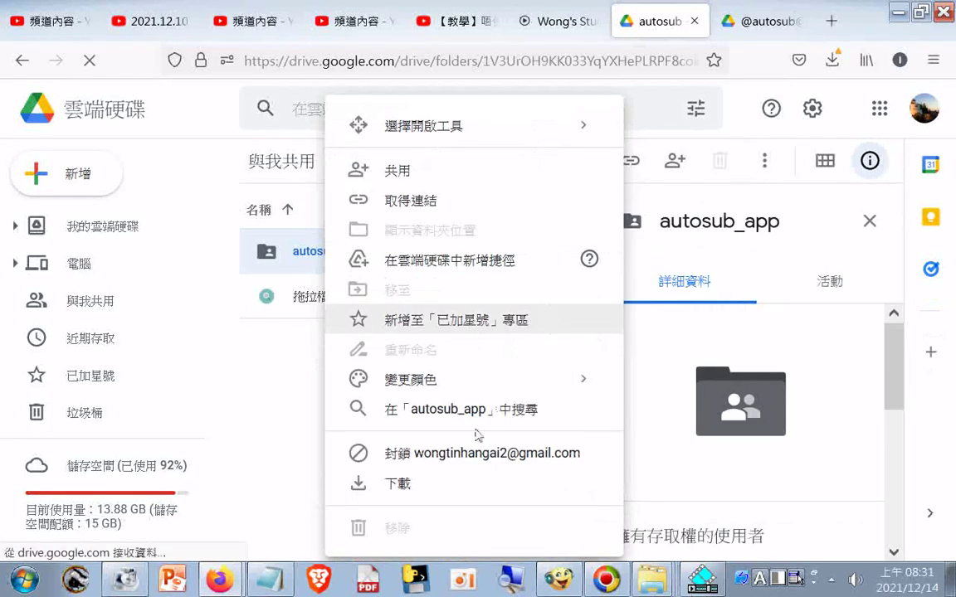
pyautogui.click(399, 485)
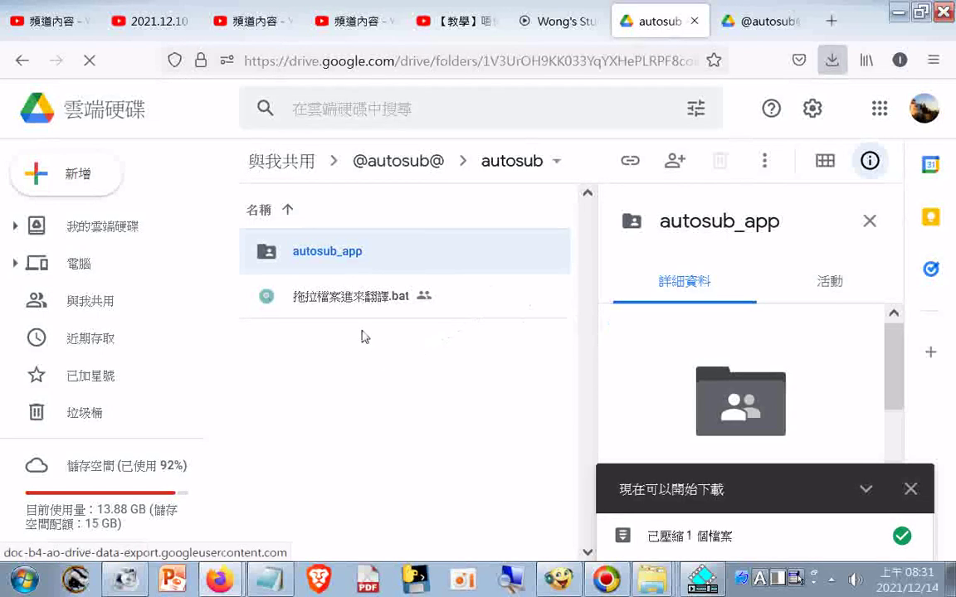
pyautogui.click(879, 492)
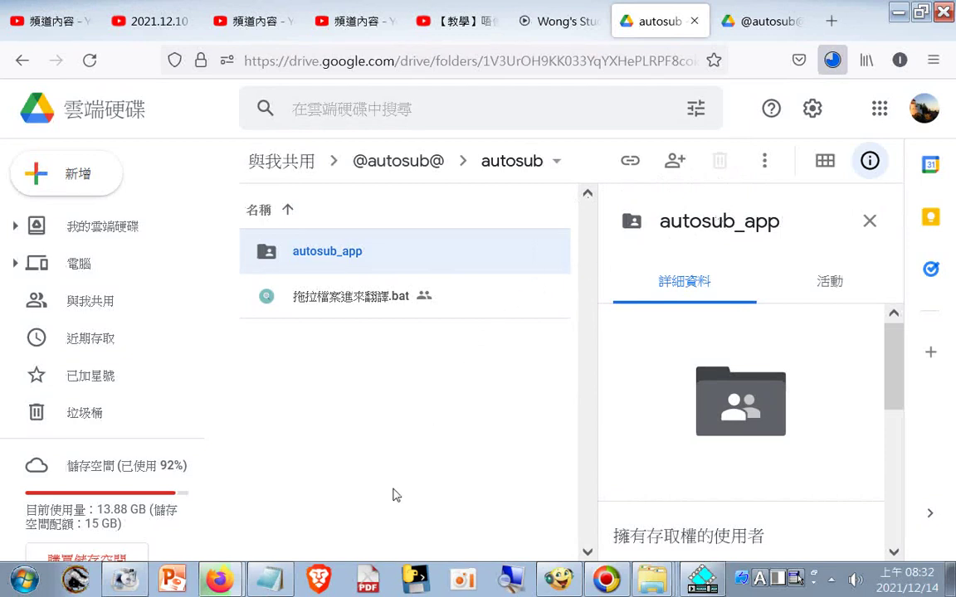
# Step: Go to the Wong's Studio channel page on YouTube and subscribe to it
pyautogui.click(765, 20)
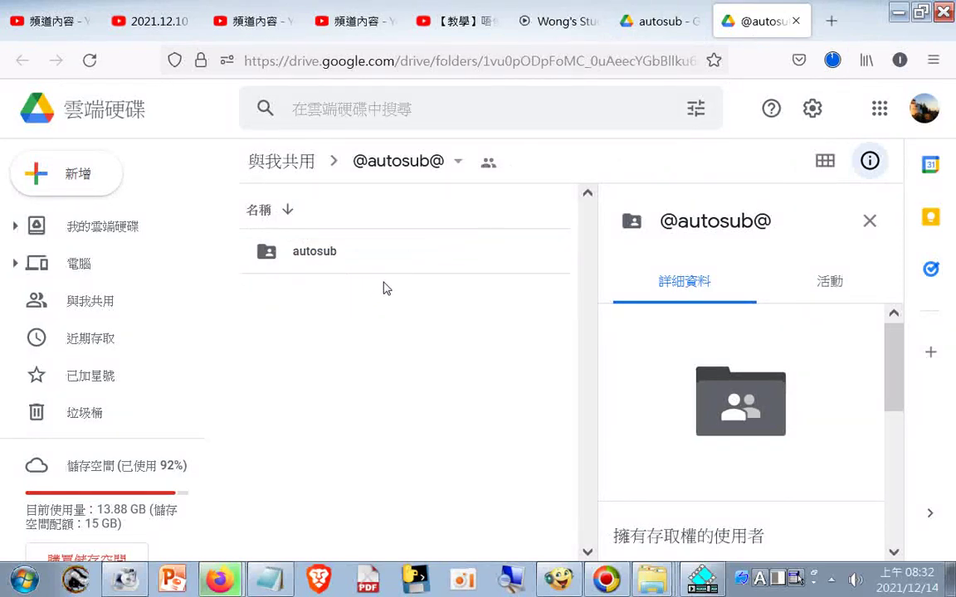
pyautogui.click(554, 24)
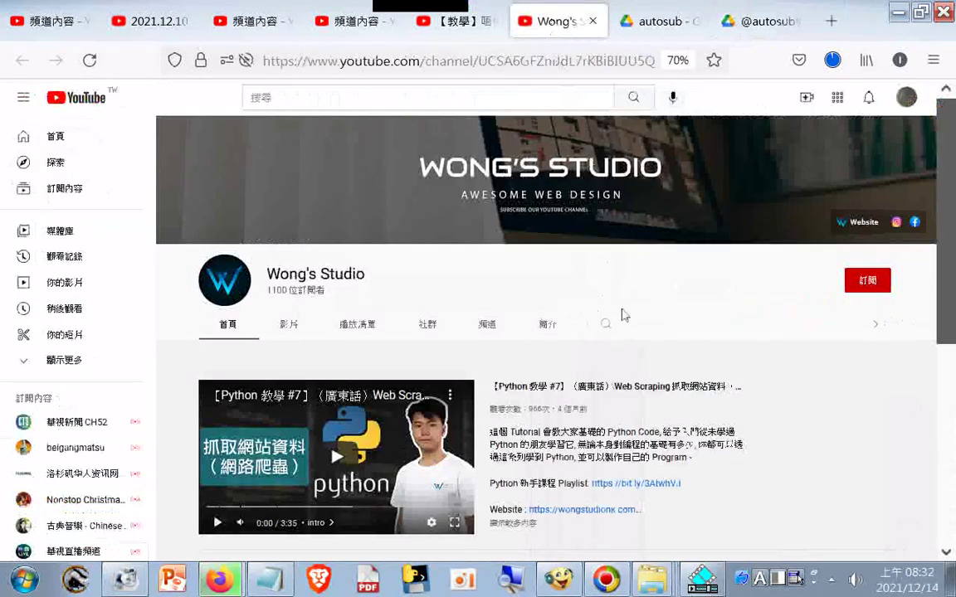
pyautogui.click(863, 281)
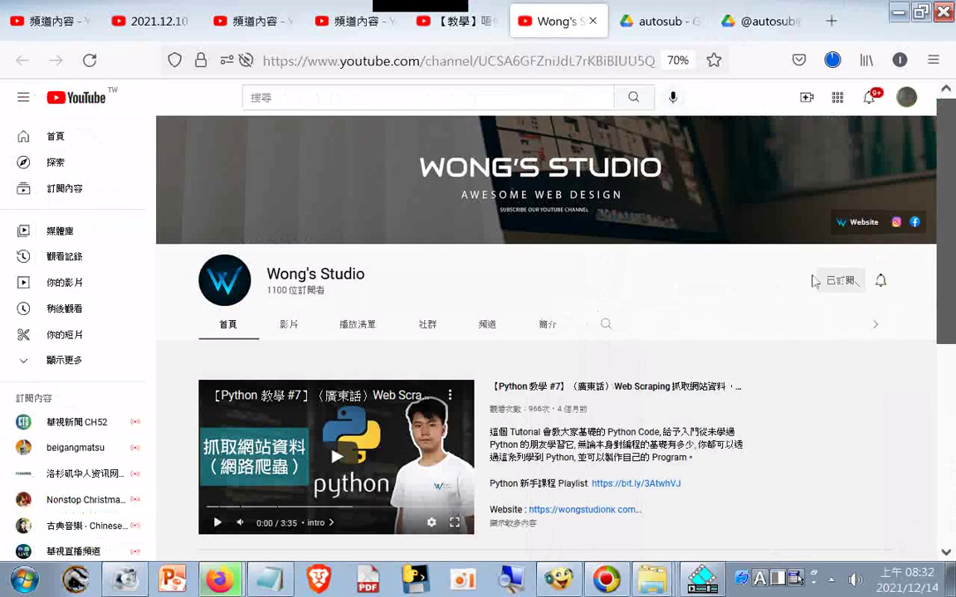
# Step: Save the Wong's Studio channel page as a complete web page on Transcend (H:), appending the date to its file name
pyautogui.rightClick(655, 323)
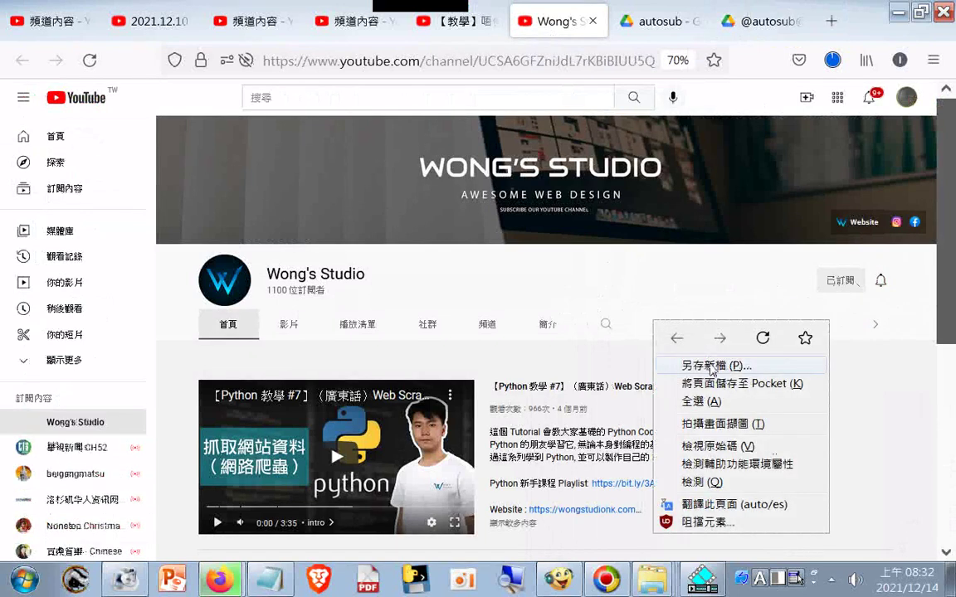
pyautogui.click(710, 367)
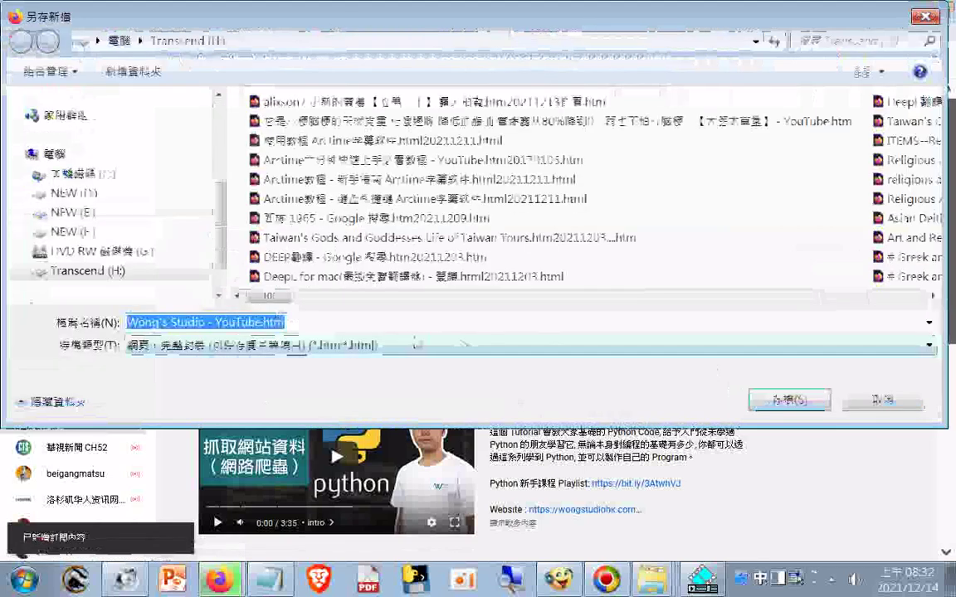
pyautogui.click(413, 324)
pyautogui.rightClick(415, 324)
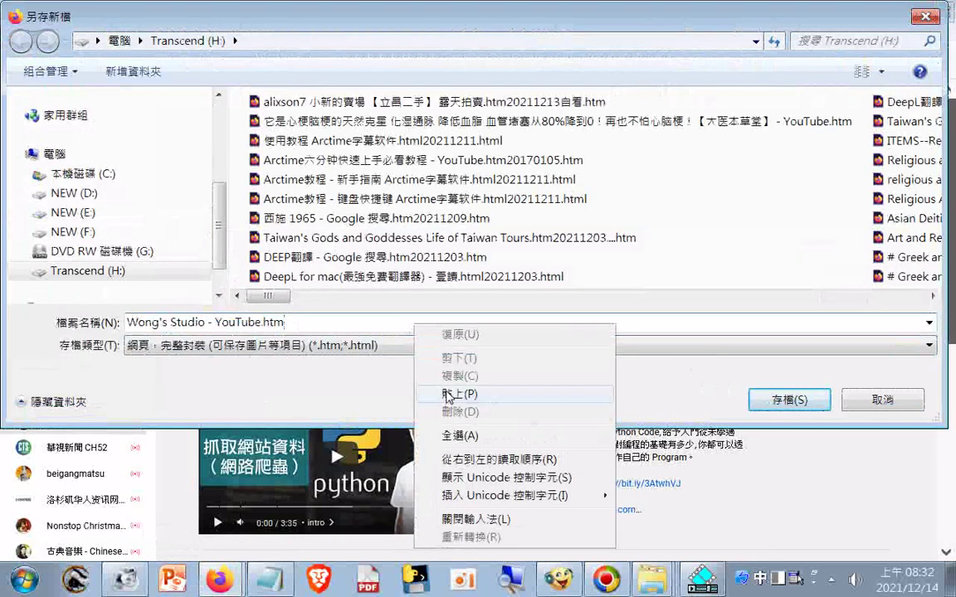
pyautogui.scroll(-1, 314, 278)
pyautogui.click(318, 342)
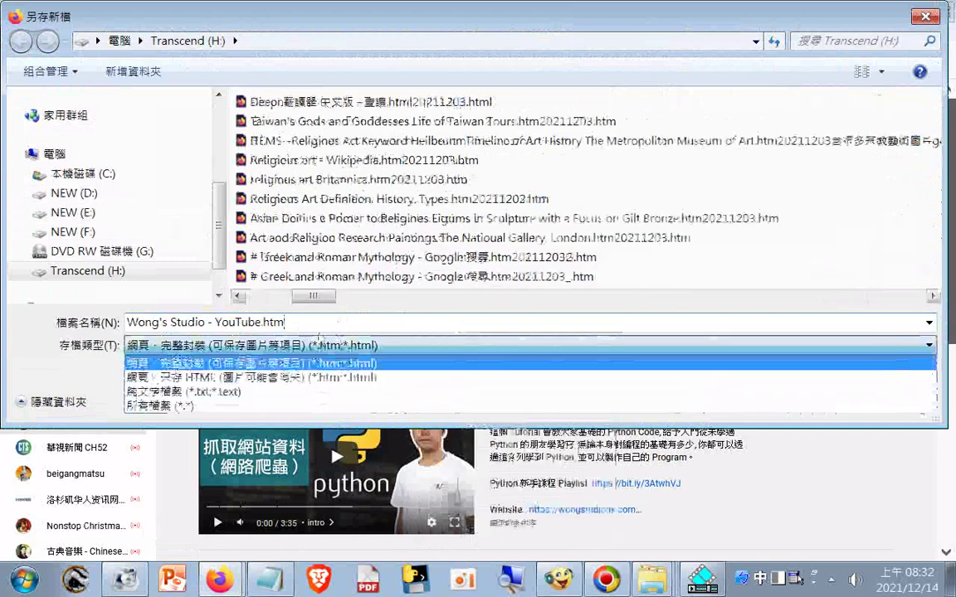
pyautogui.click(323, 329)
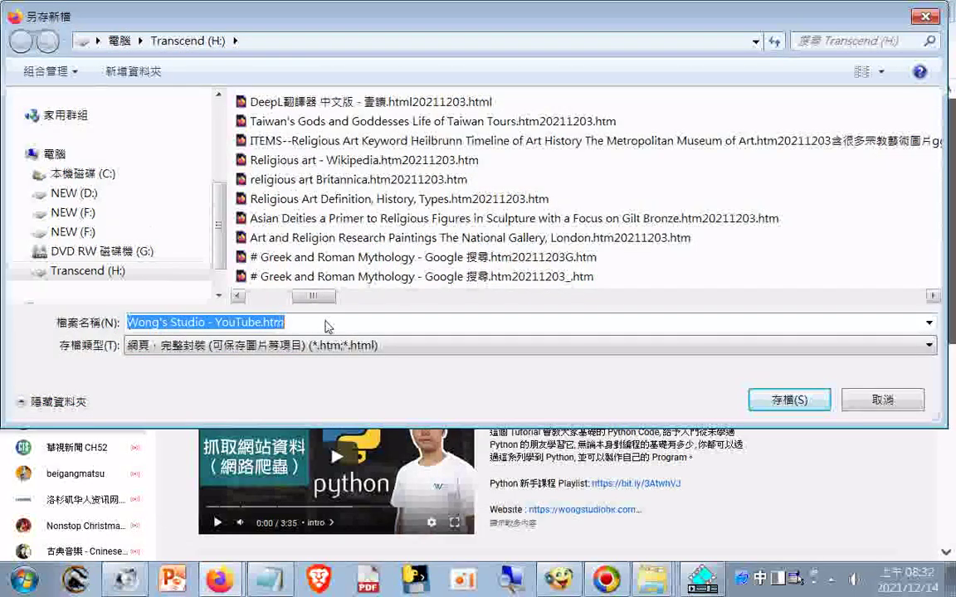
pyautogui.click(344, 330)
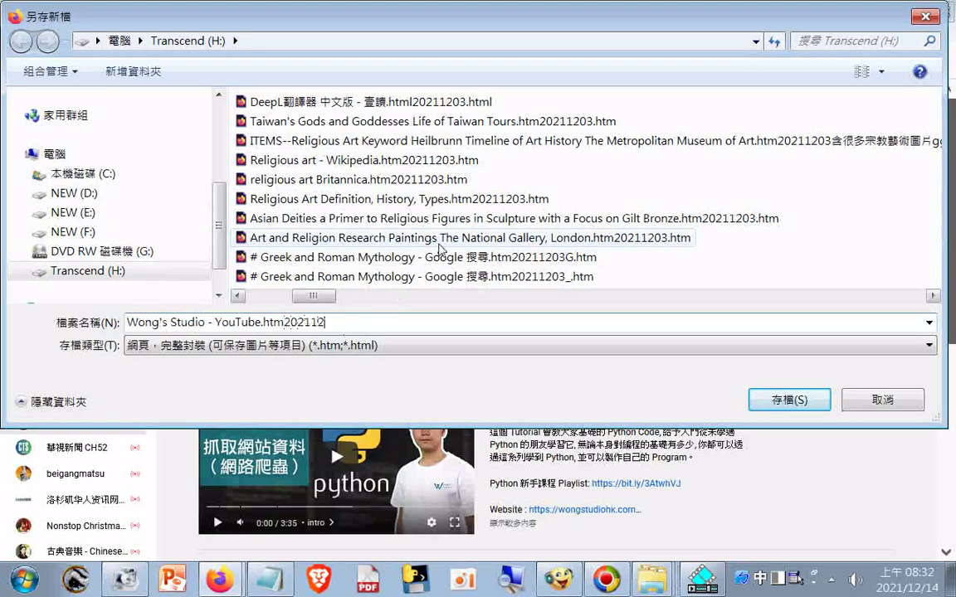
pyautogui.press('Return')
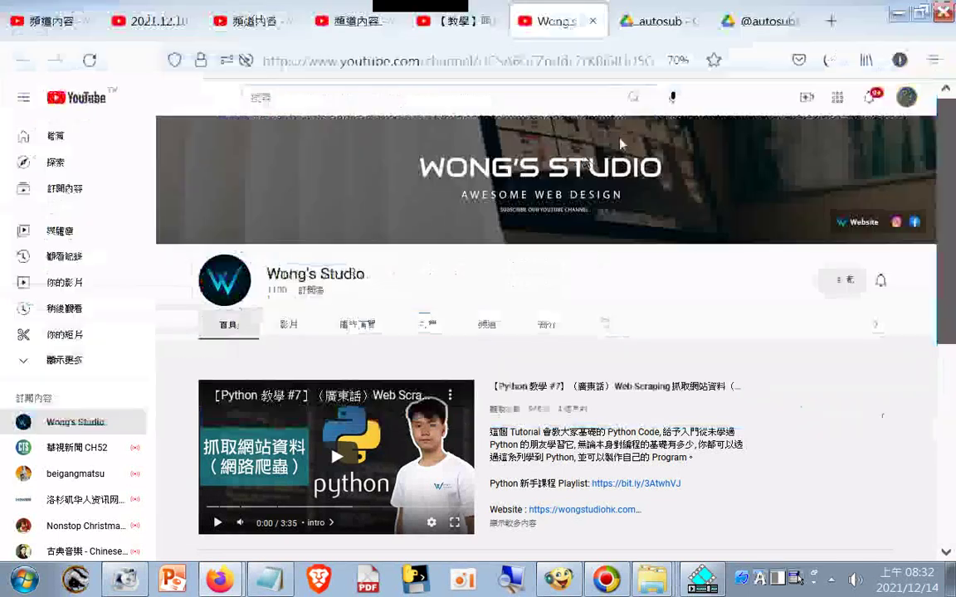
# Step: Return to the autosub Drive folder, open the downloaded autosub_app archive in WinRAR and dismiss the trial notice
pyautogui.click(746, 28)
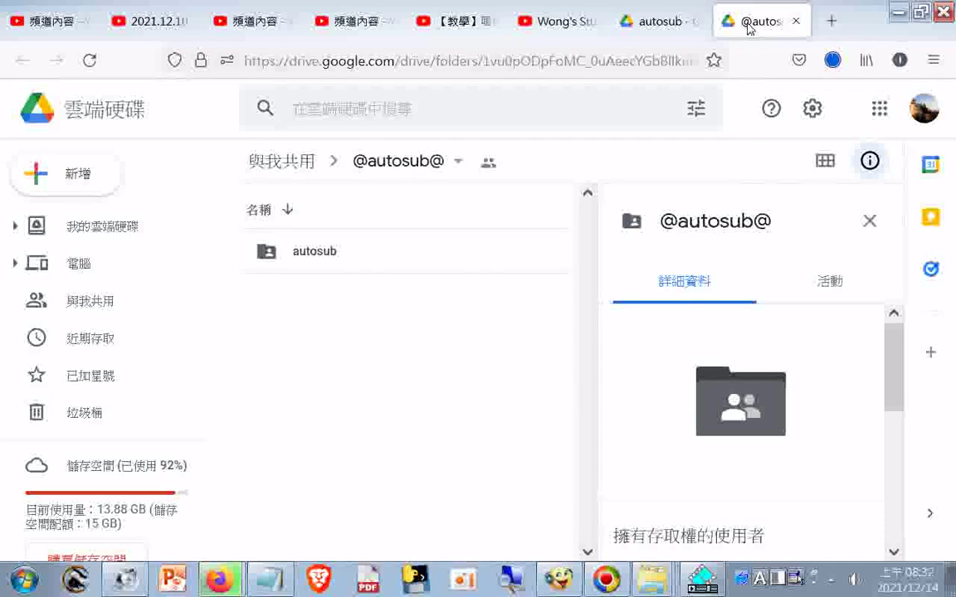
pyautogui.click(658, 29)
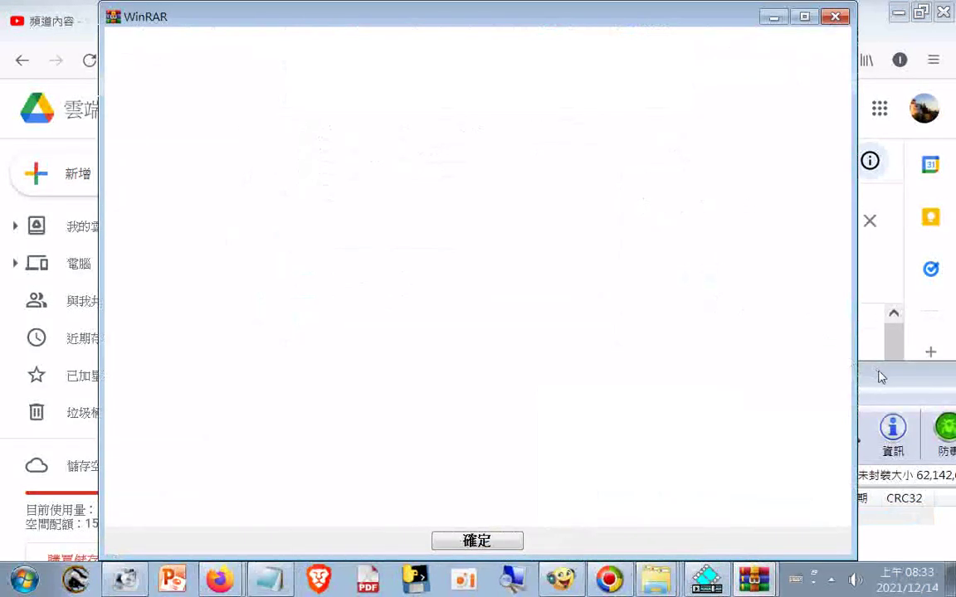
pyautogui.moveTo(881, 376); pyautogui.dragTo(806, 229)
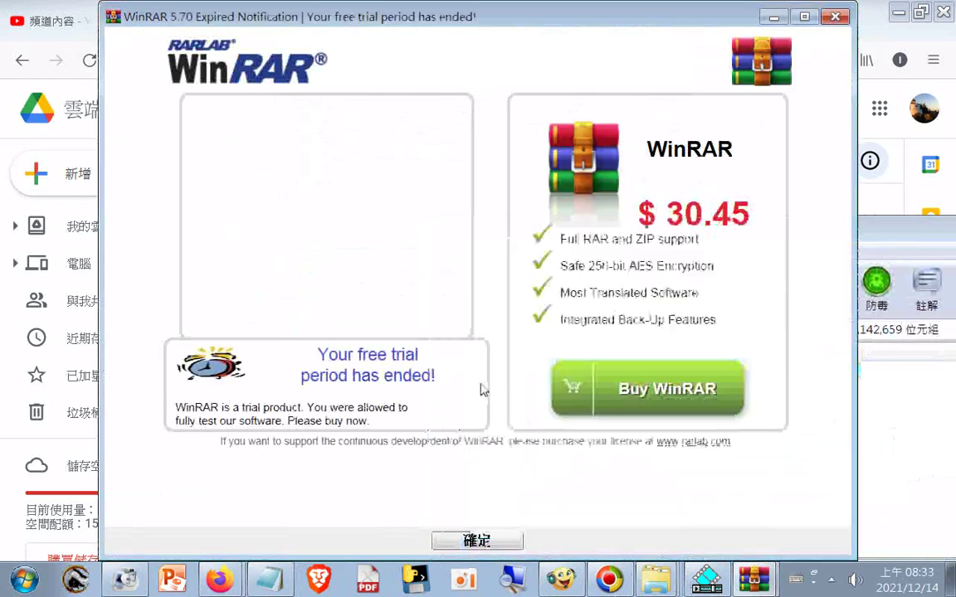
pyautogui.click(834, 18)
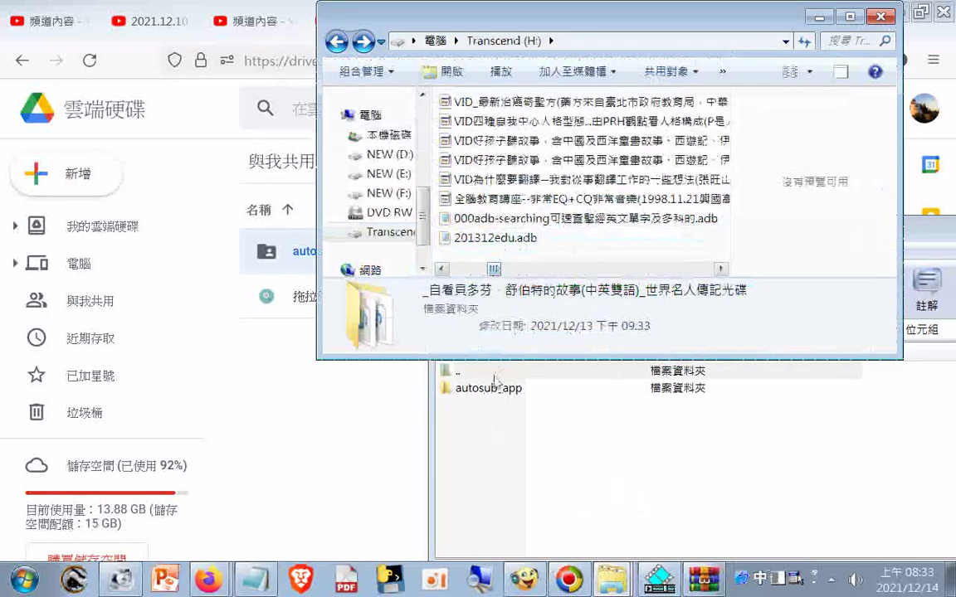
# Step: Extract the autosub_app folder from the archive to Transcend (H:) and open the extracted folder
pyautogui.click(464, 388)
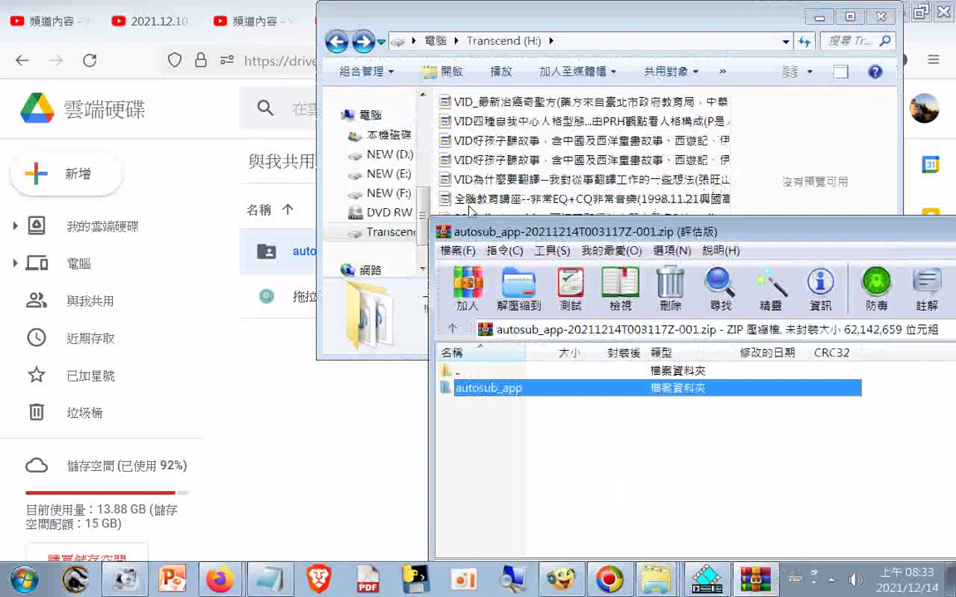
pyautogui.moveTo(465, 387); pyautogui.dragTo(435, 190)
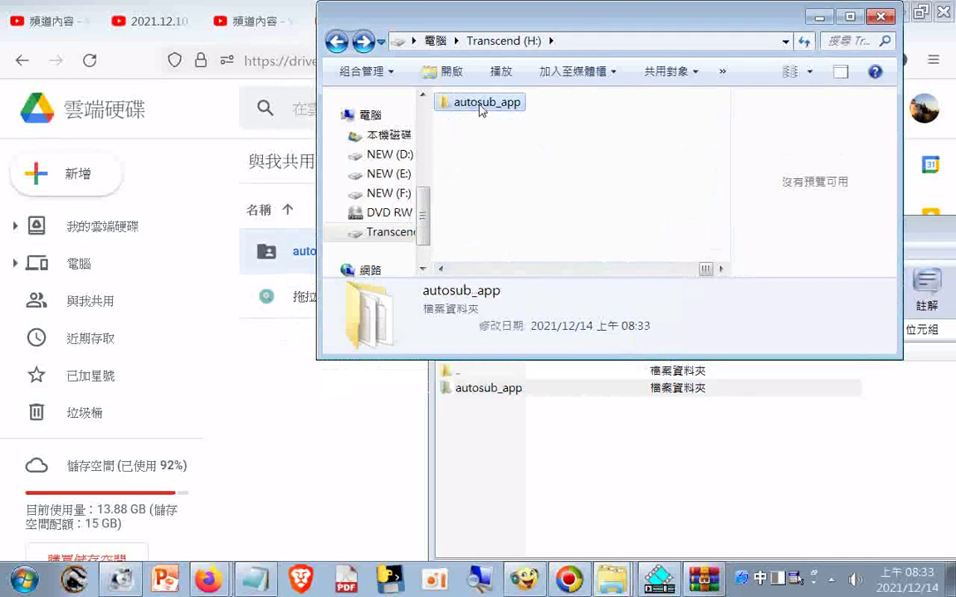
pyautogui.doubleClick(479, 107)
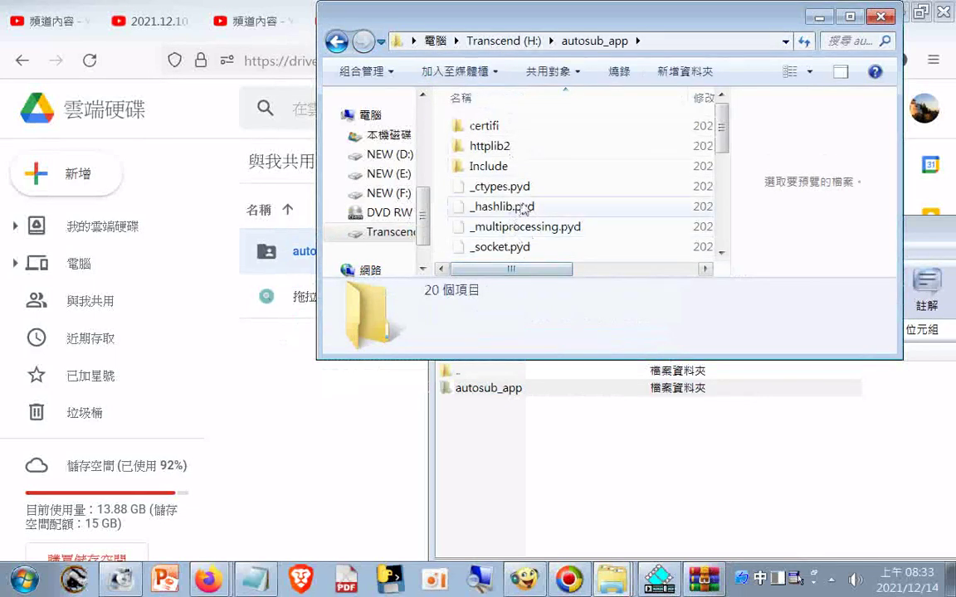
# Step: Run autosub_app.exe from the extracted autosub_app folder
pyautogui.scroll(-2, 525, 241)
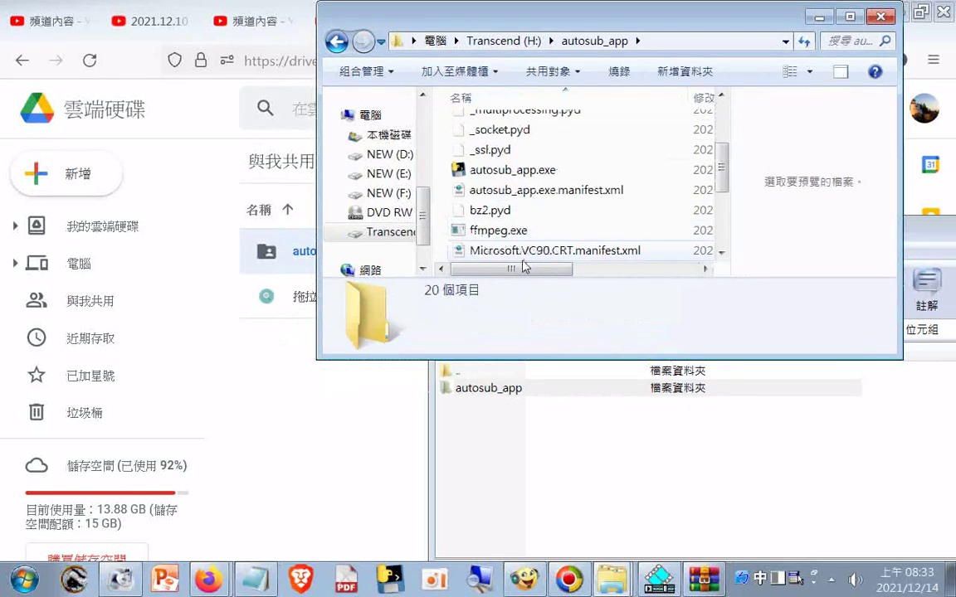
pyautogui.click(503, 173)
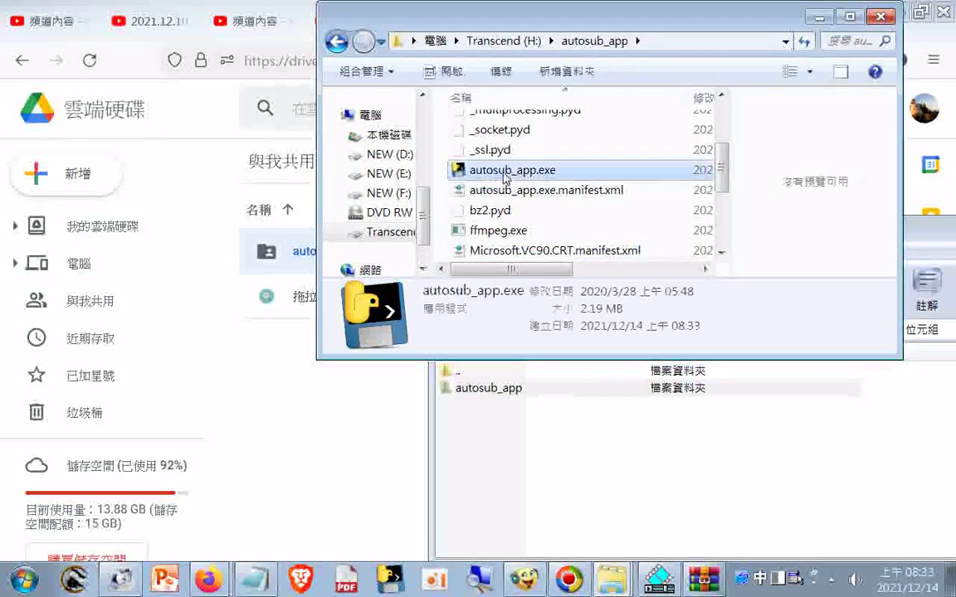
pyautogui.doubleClick(503, 171)
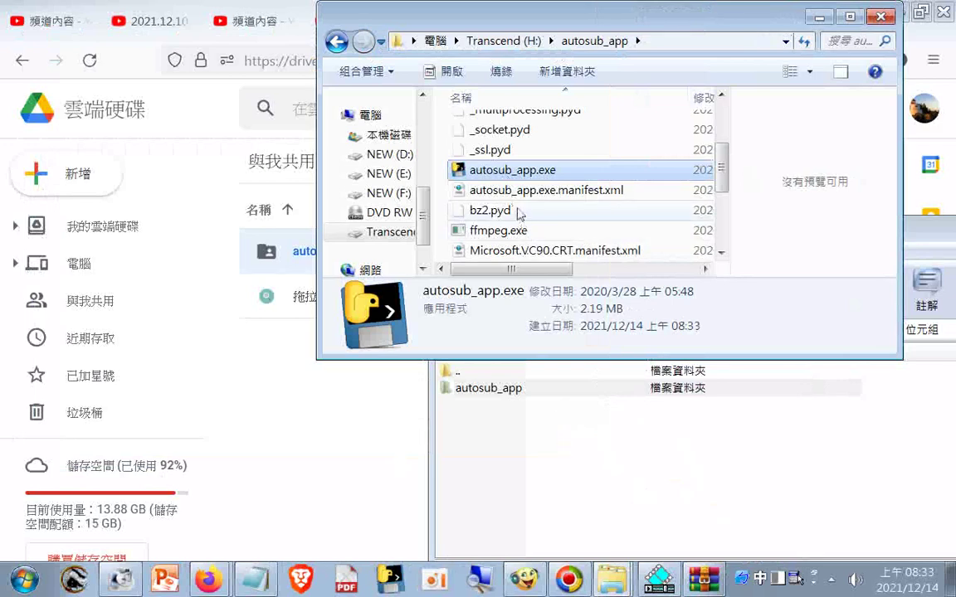
pyautogui.scroll(-1, 516, 249)
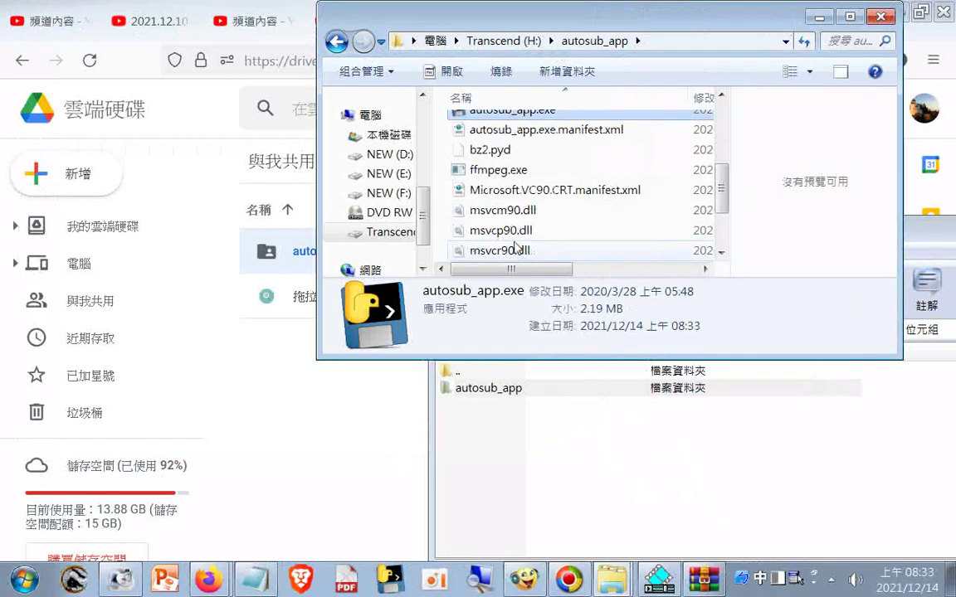
# Step: Look through the contents of the extracted autosub_app folder and the list of installed programs
pyautogui.scroll(-1, 613, 191)
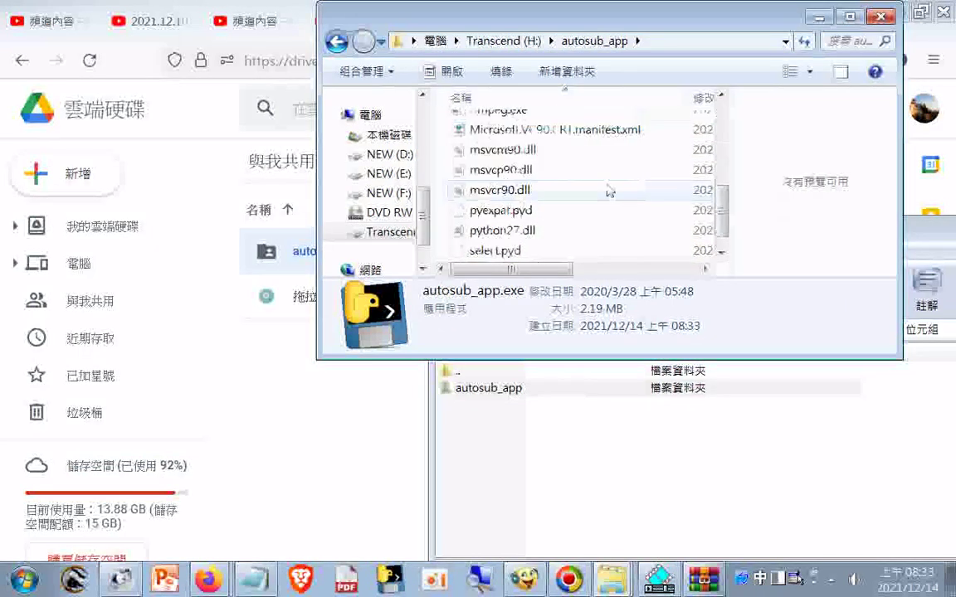
pyautogui.scroll(-1, 618, 203)
pyautogui.scroll(5, 589, 222)
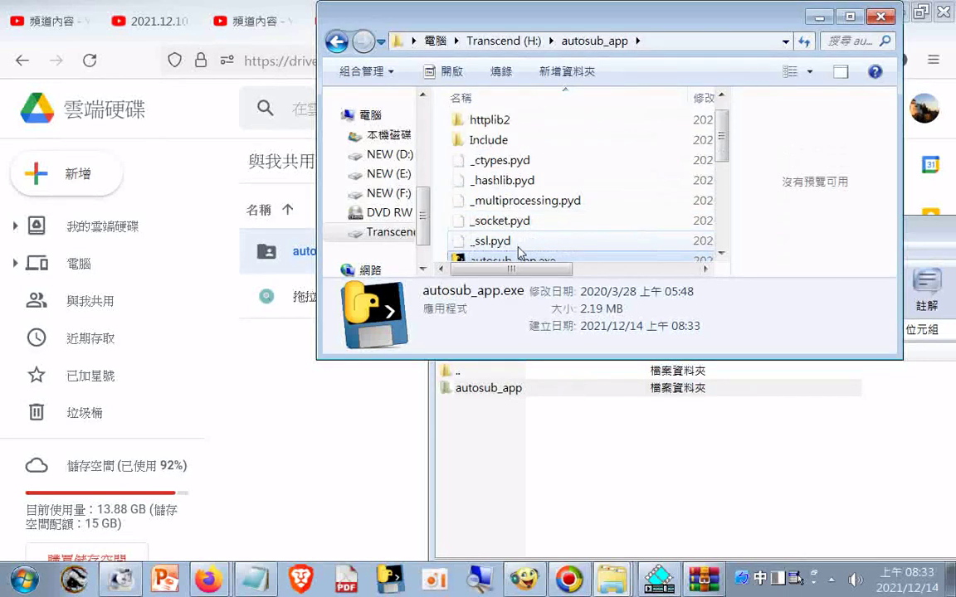
pyautogui.scroll(-1, 520, 251)
pyautogui.click(33, 573)
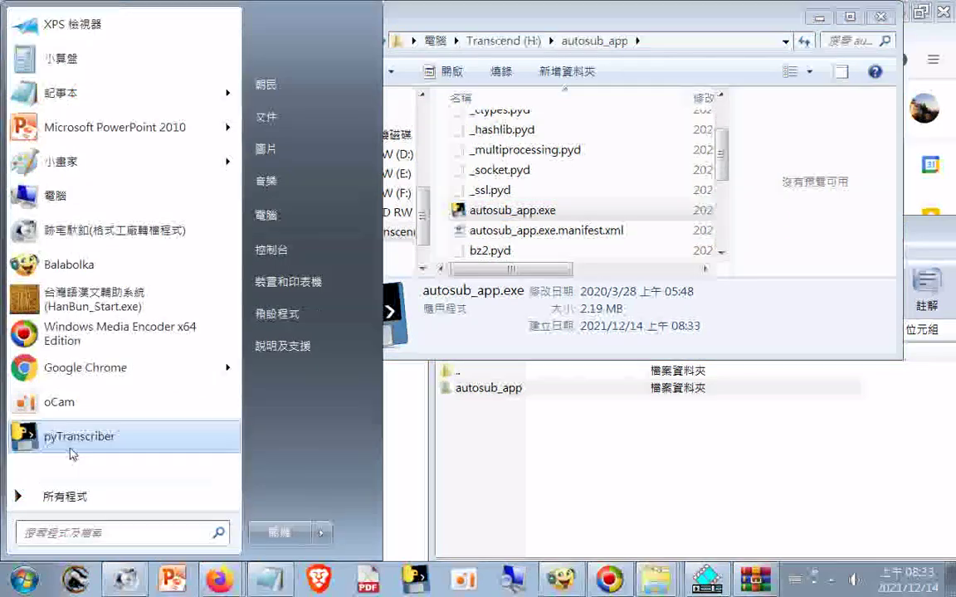
pyautogui.click(62, 498)
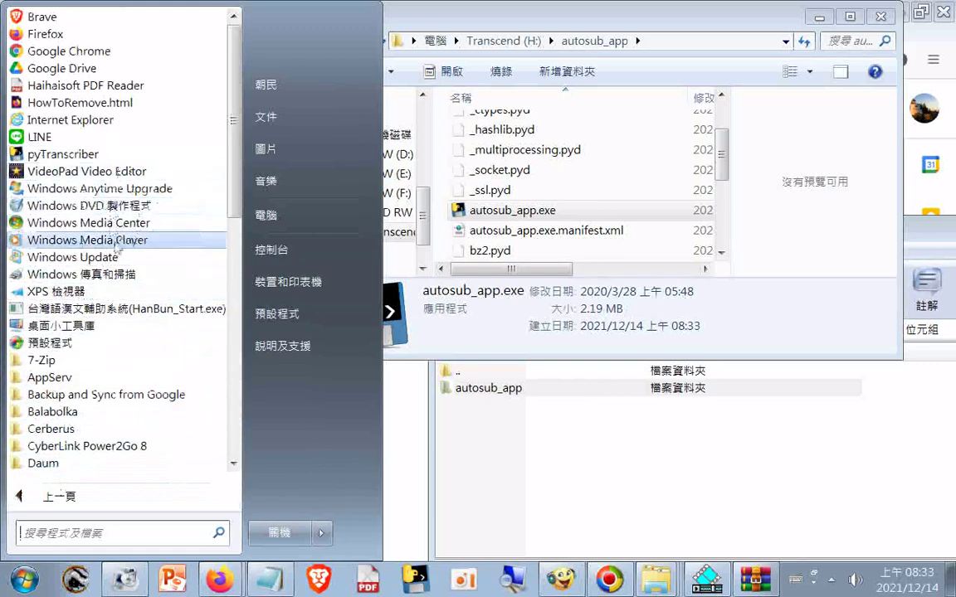
pyautogui.click(689, 448)
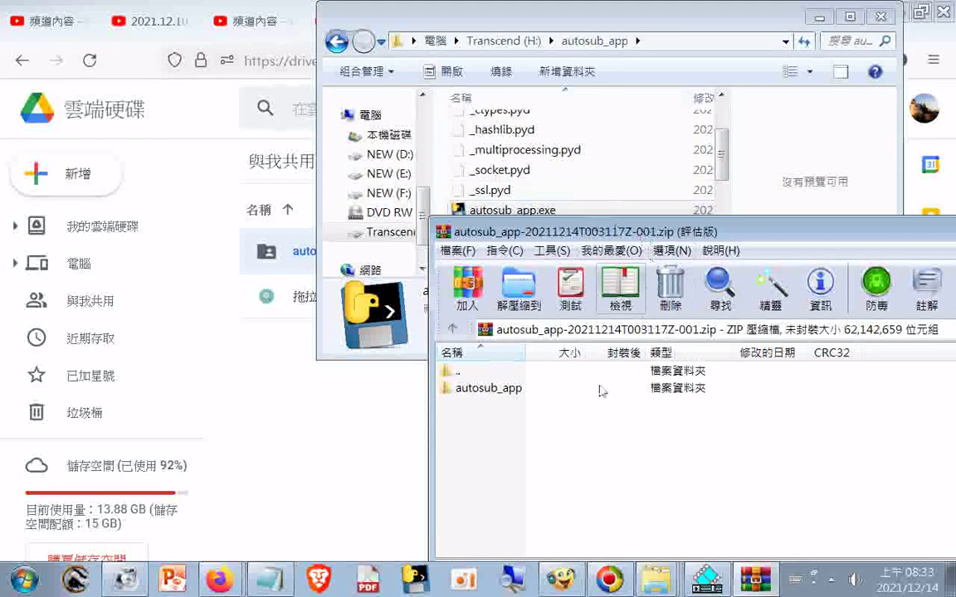
# Step: Move the WinRAR window clear of the autosub_app folder window and select autosub_app.exe
pyautogui.moveTo(616, 239); pyautogui.dragTo(538, 383)
pyautogui.click(512, 211)
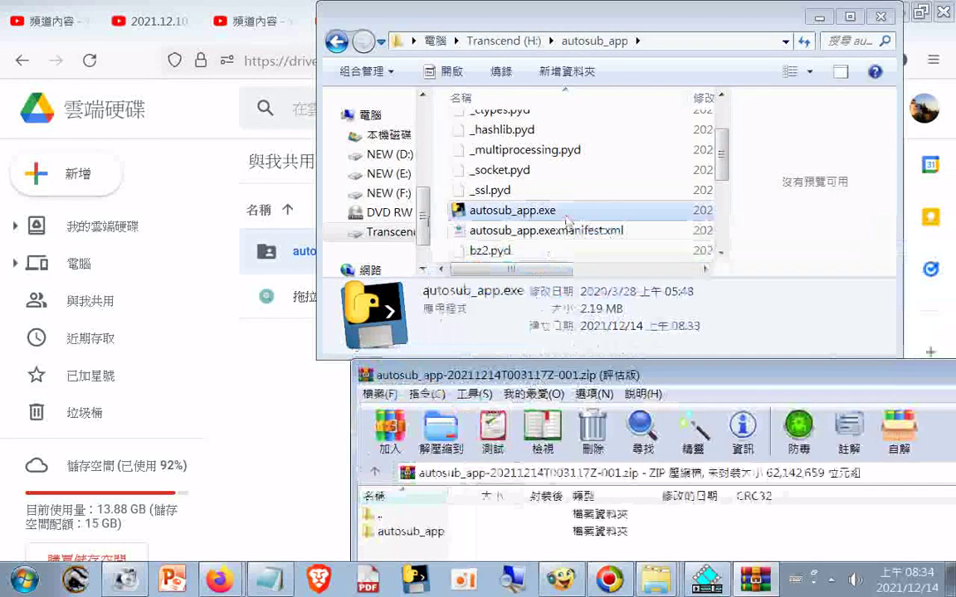
pyautogui.click(543, 214)
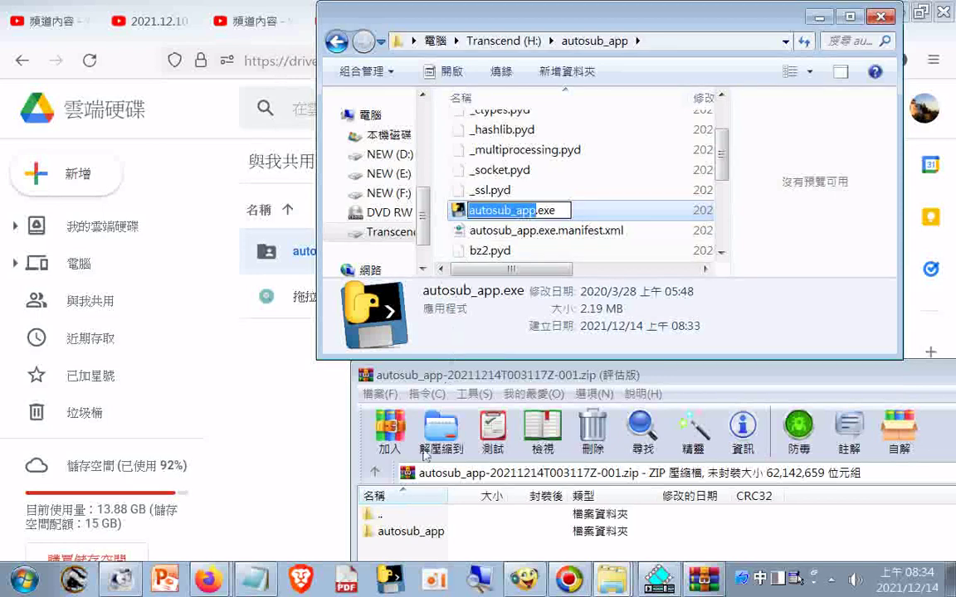
# Step: Open pyTranscriber, view its main window alongside the autosub_app folder, and close it
pyautogui.click(389, 578)
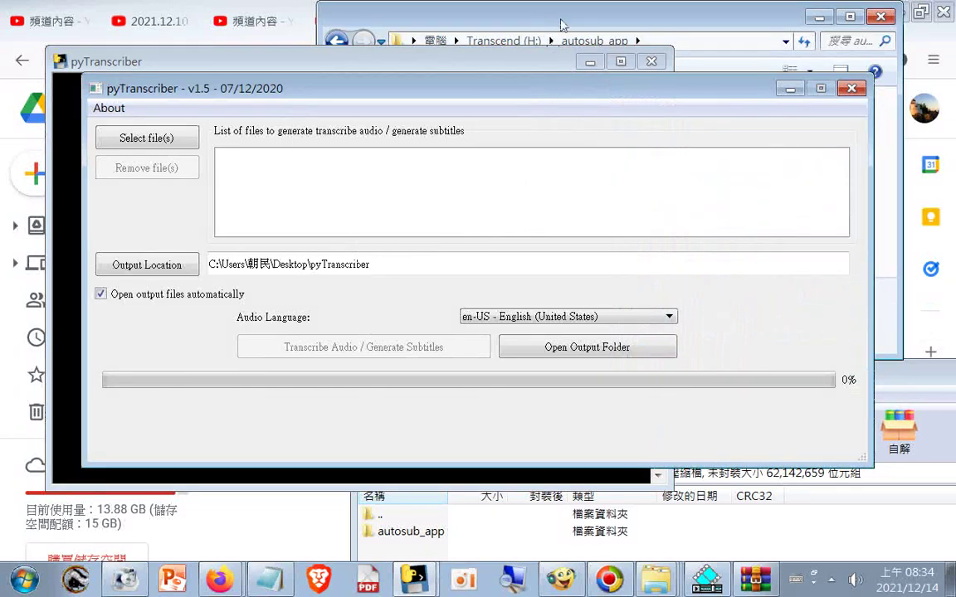
pyautogui.moveTo(561, 25)
pyautogui.mouseDown()
pyautogui.moveTo(575, 15)
pyautogui.moveTo(576, 23)
pyautogui.mouseUp()
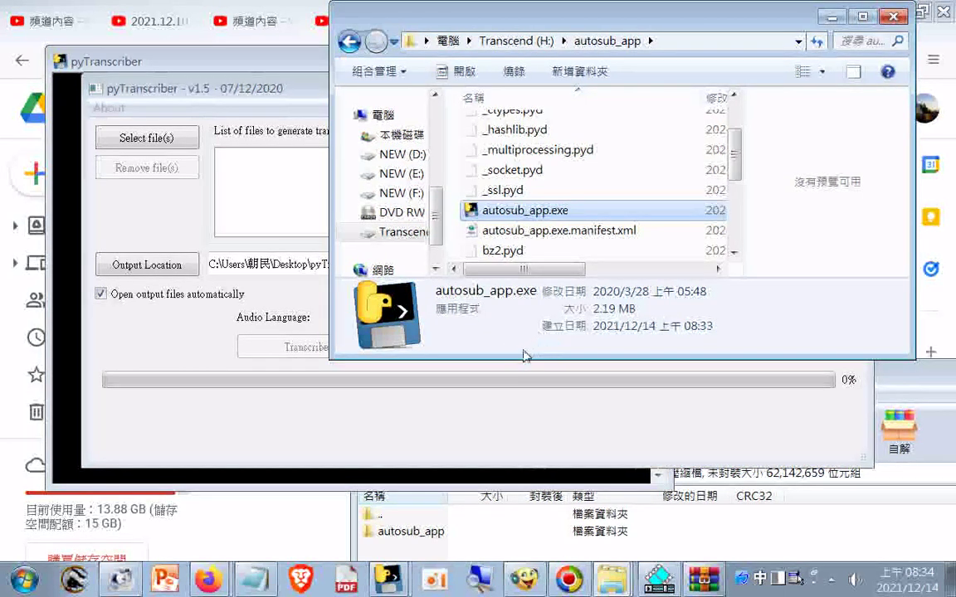
pyautogui.scroll(2, 593, 191)
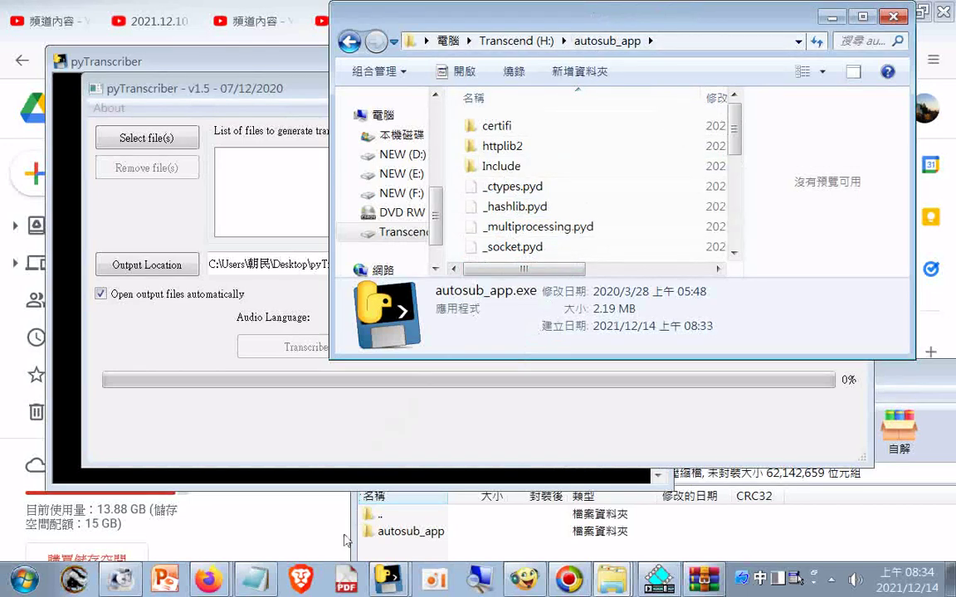
pyautogui.click(256, 438)
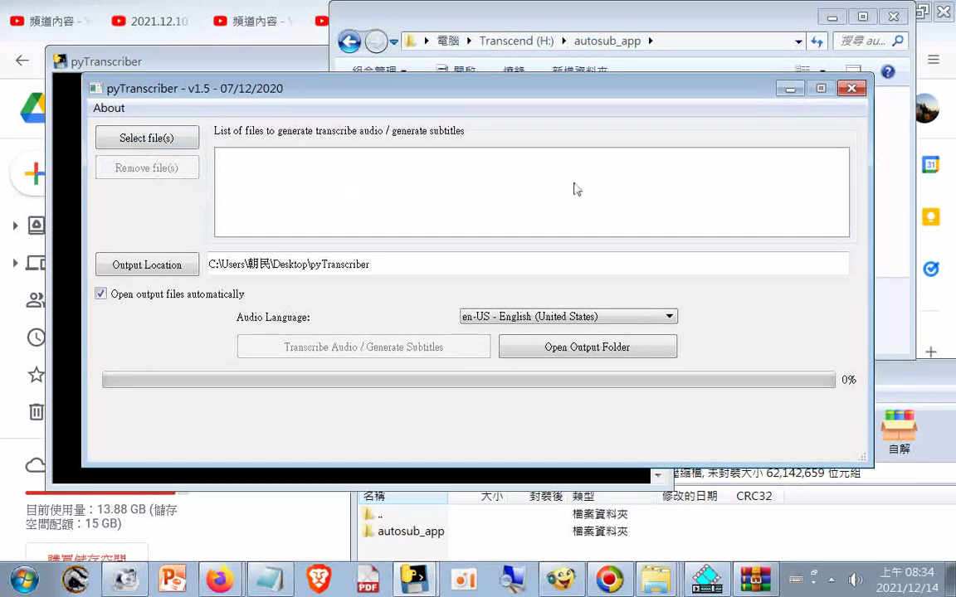
pyautogui.click(852, 88)
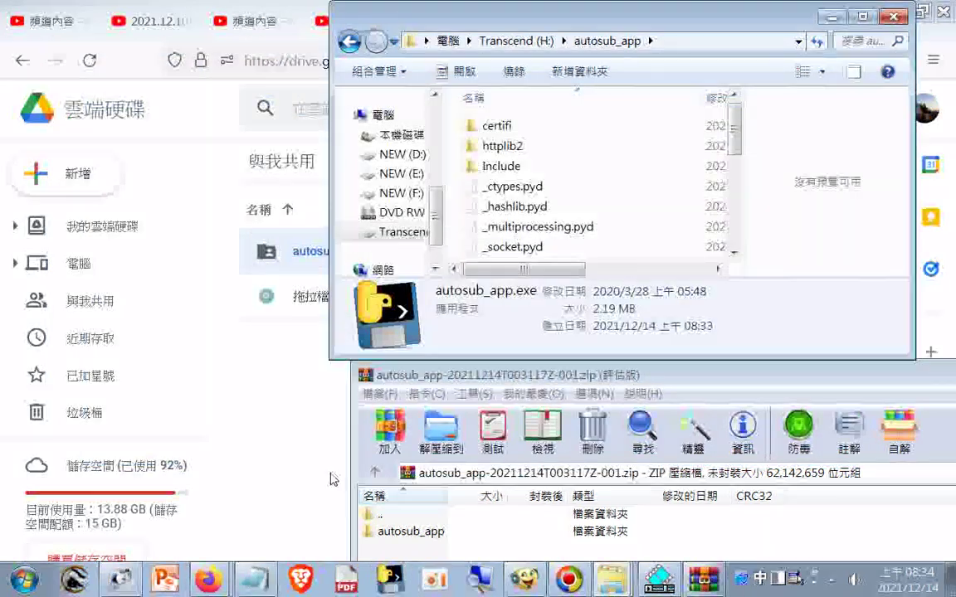
pyautogui.click(307, 380)
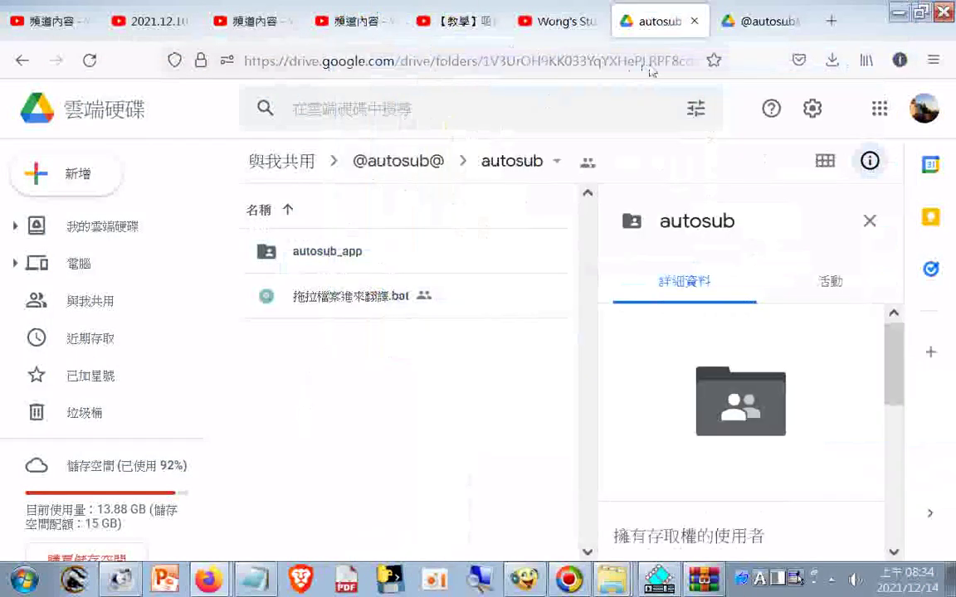
pyautogui.click(772, 24)
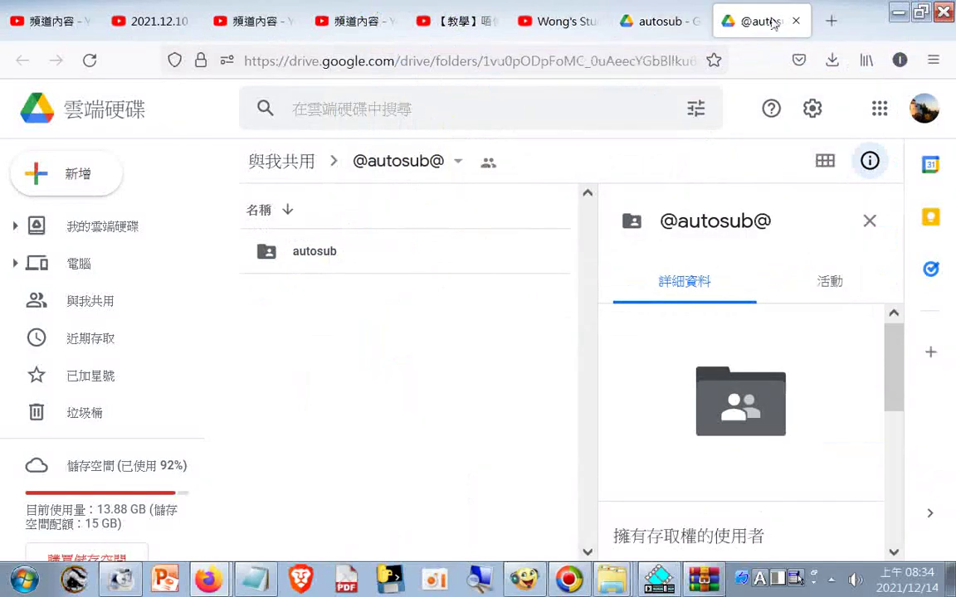
pyautogui.click(670, 22)
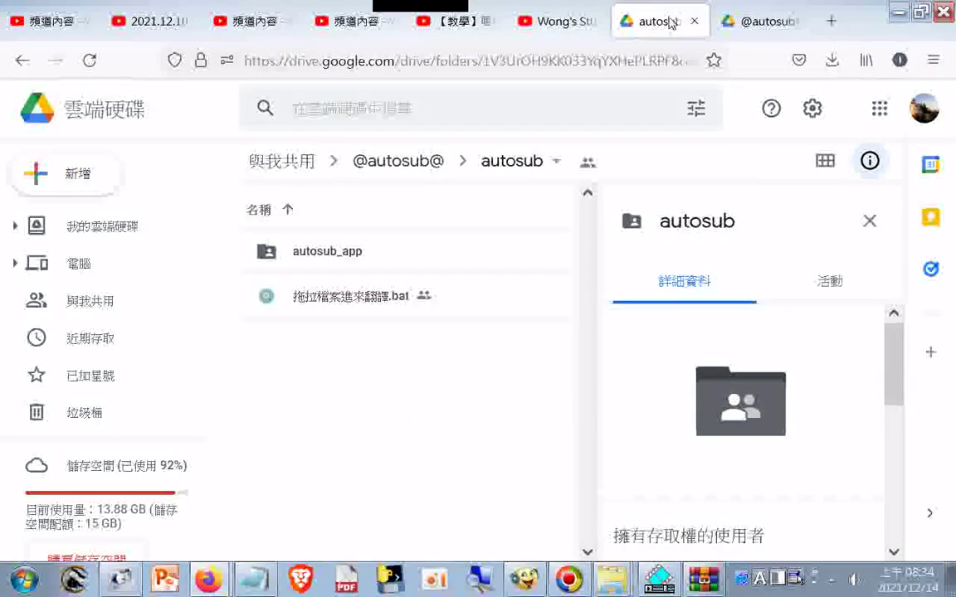
pyautogui.click(739, 23)
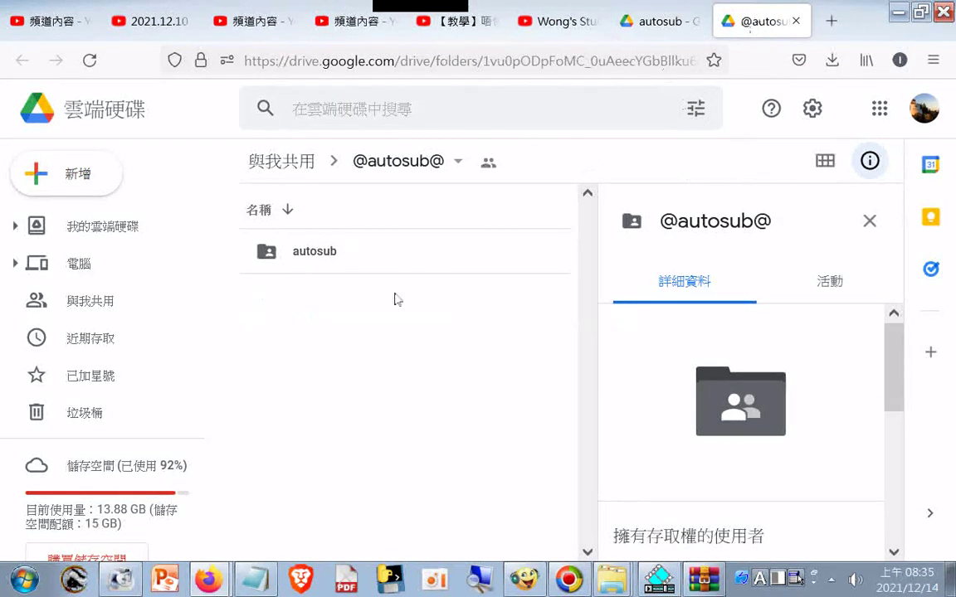
pyautogui.click(272, 255)
pyautogui.doubleClick(271, 254)
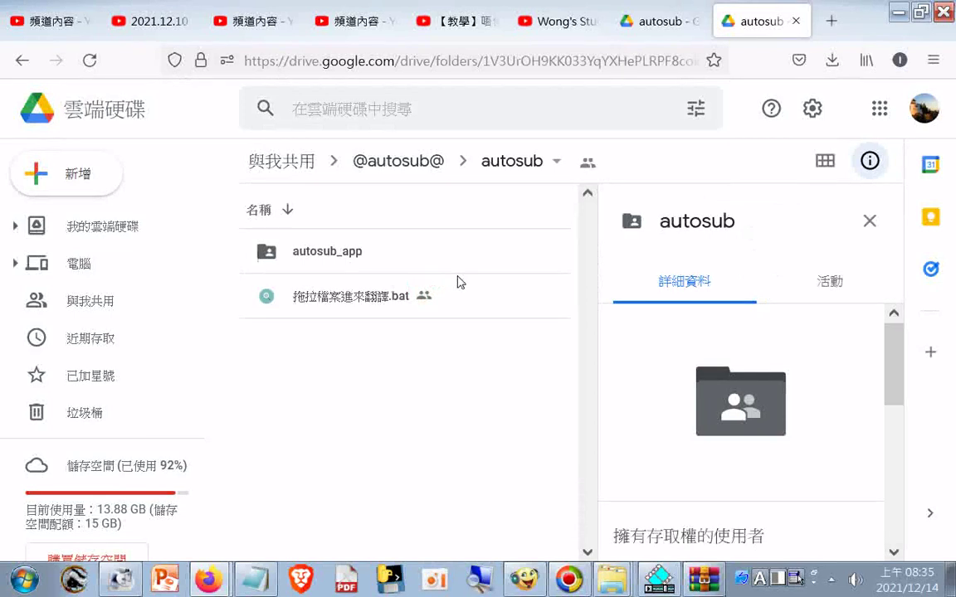
pyautogui.click(651, 26)
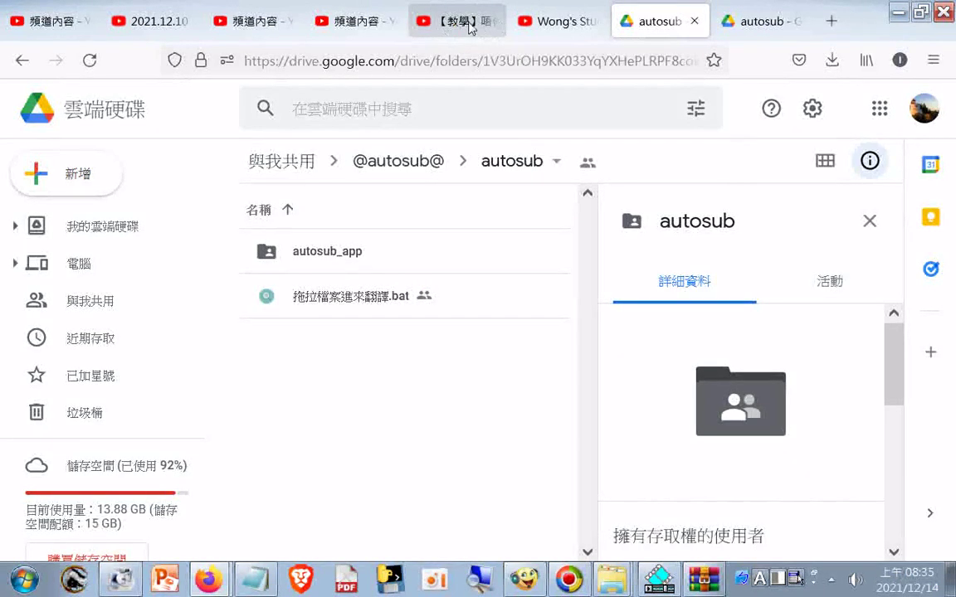
# Step: Return to the Wong's Studio tutorial video and open the Arctime Pro official website link in its description
pyautogui.hotkey('ctrl', 'pageup')
pyautogui.hotkey('ctrl', 'pageup')
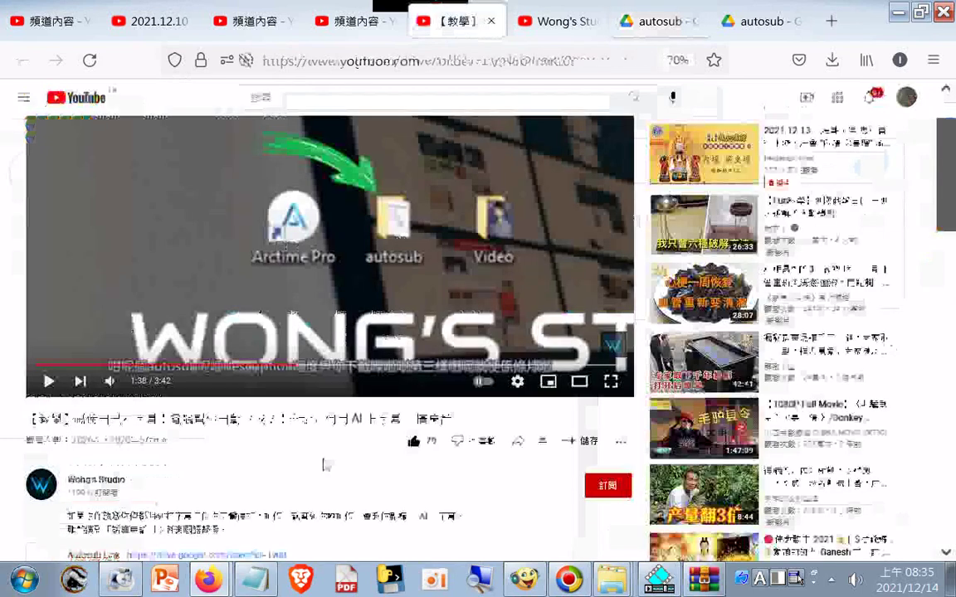
pyautogui.scroll(-2, 324, 463)
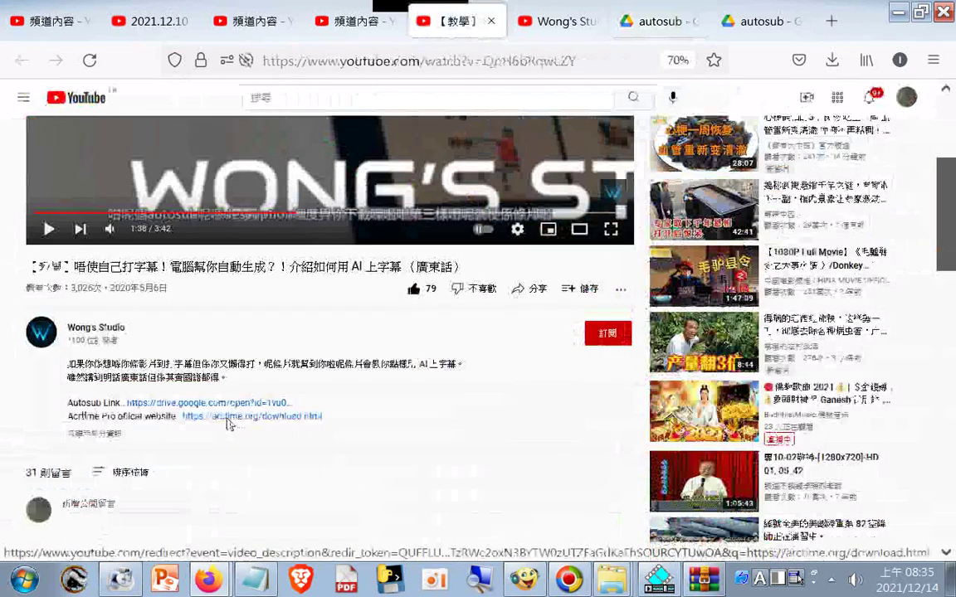
pyautogui.click(226, 418)
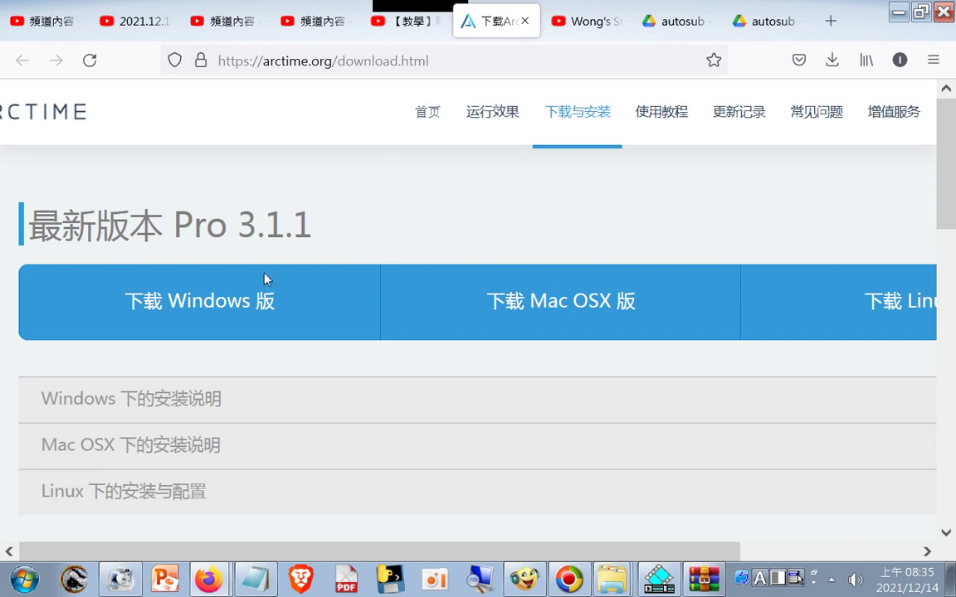
# Step: Download the 64-bit Windows version of Arctime Pro 3.1.1, saving the archive ARCTIME_PRO_3.1.1_WIN64.rar
pyautogui.moveTo(271, 303)
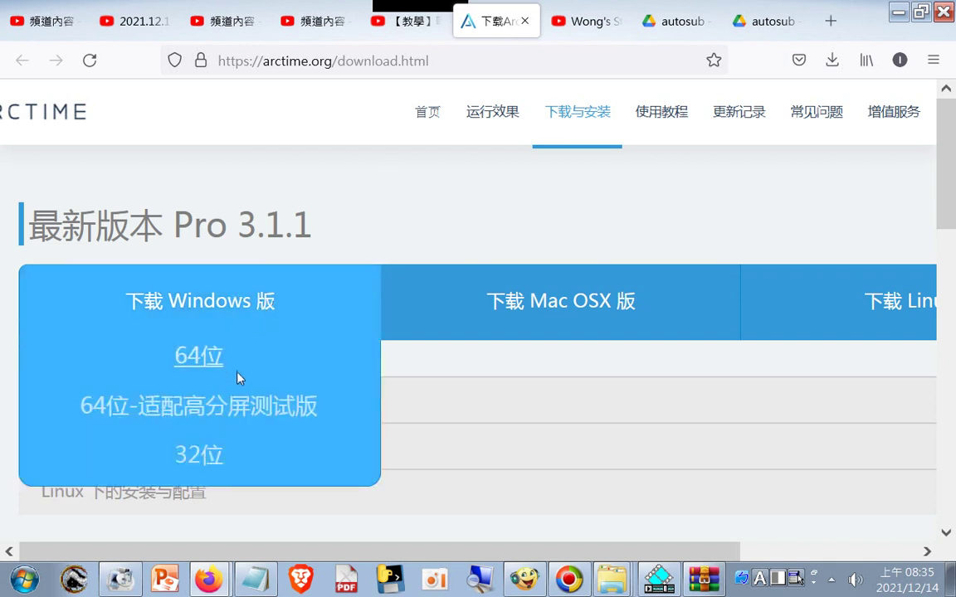
pyautogui.click(205, 364)
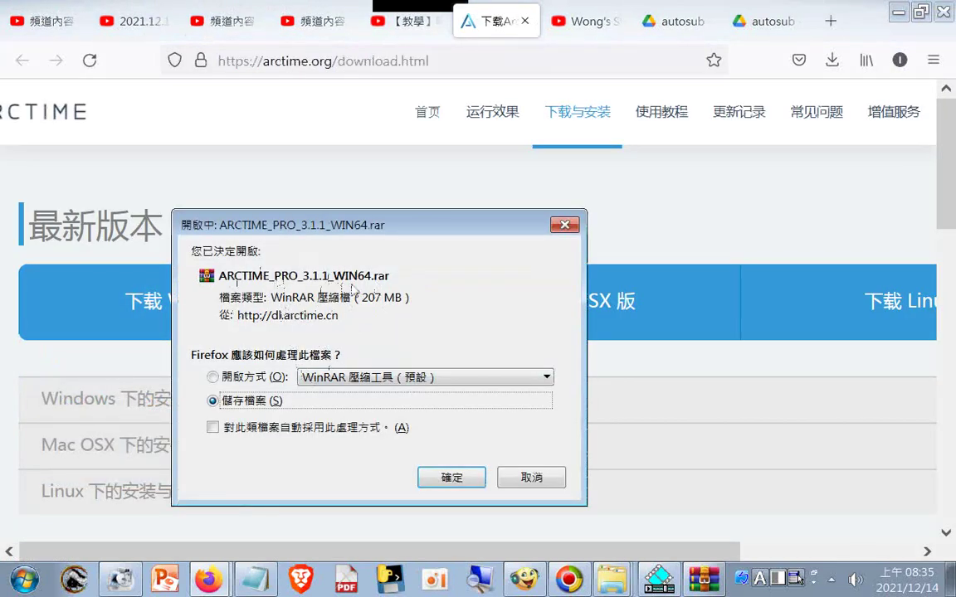
pyautogui.click(462, 477)
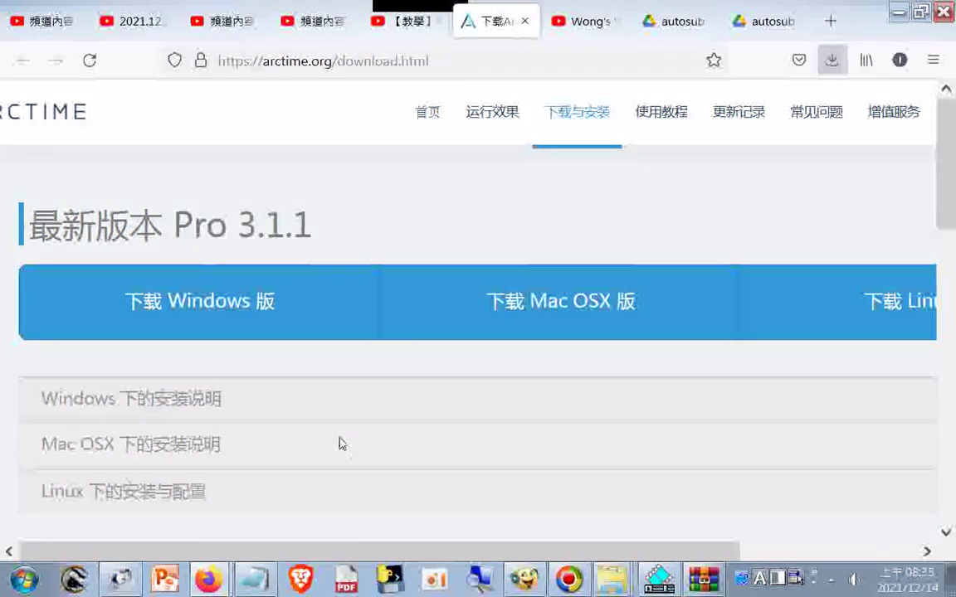